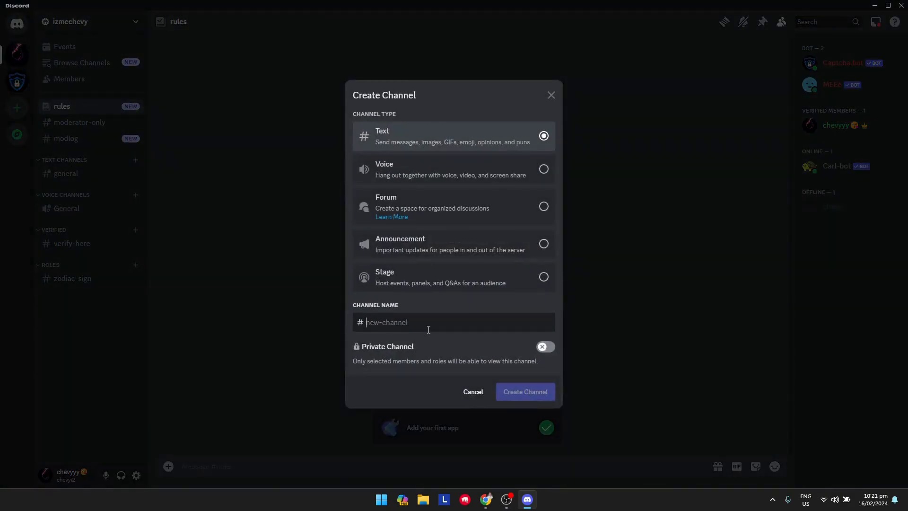
- Create a new text channel named 'levels' in the server
text(levels)
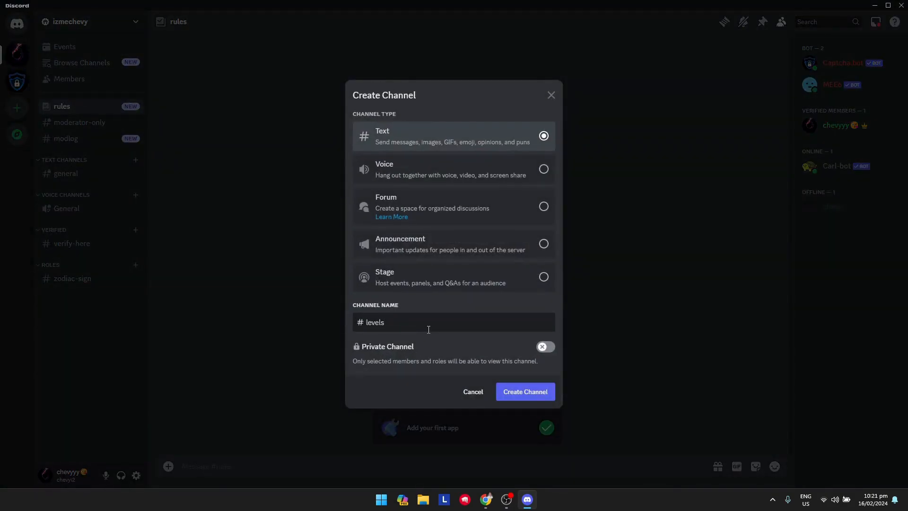
click(510, 397)
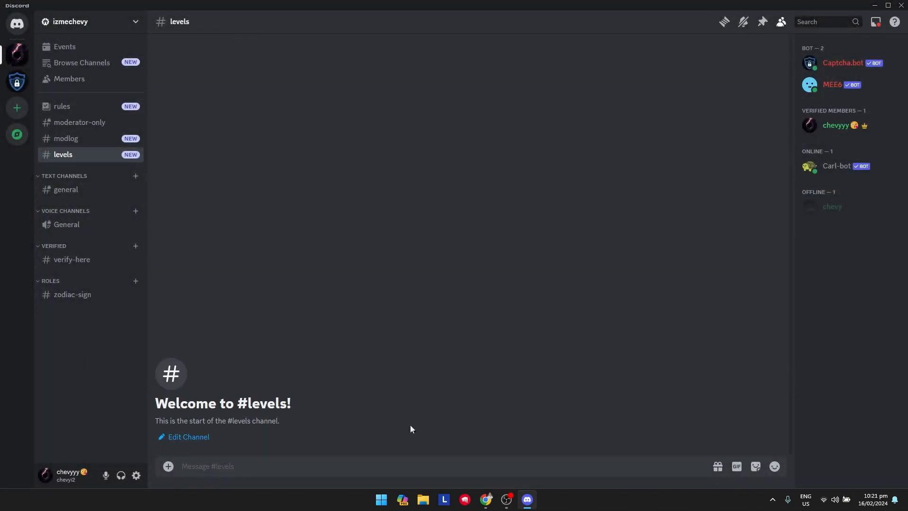
- From arcane.bot in Chrome, add the Arcane bot to the server and authorize all its permissions
click(875, 6)
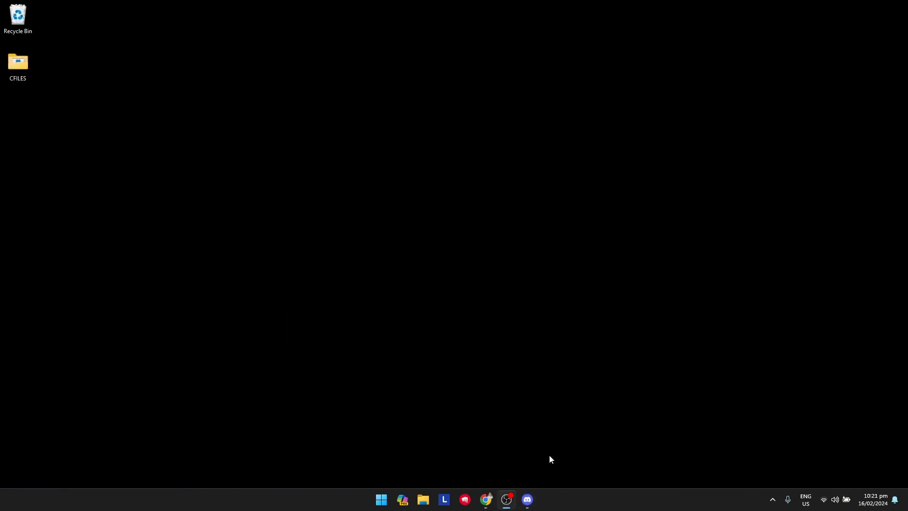
mouse_move(486, 499)
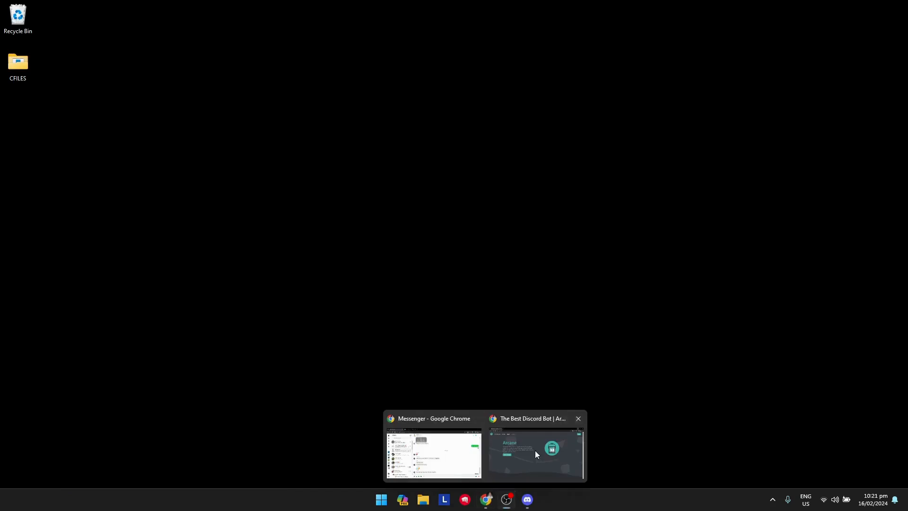
click(534, 450)
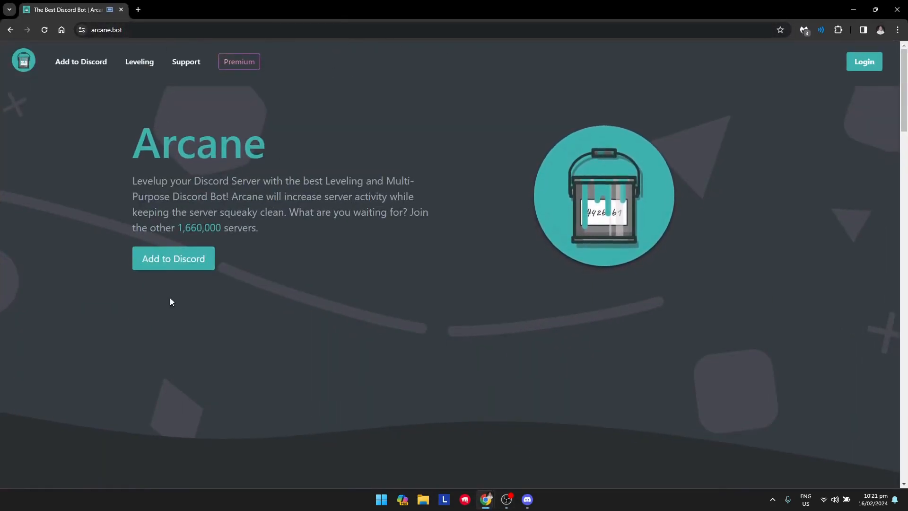
click(188, 263)
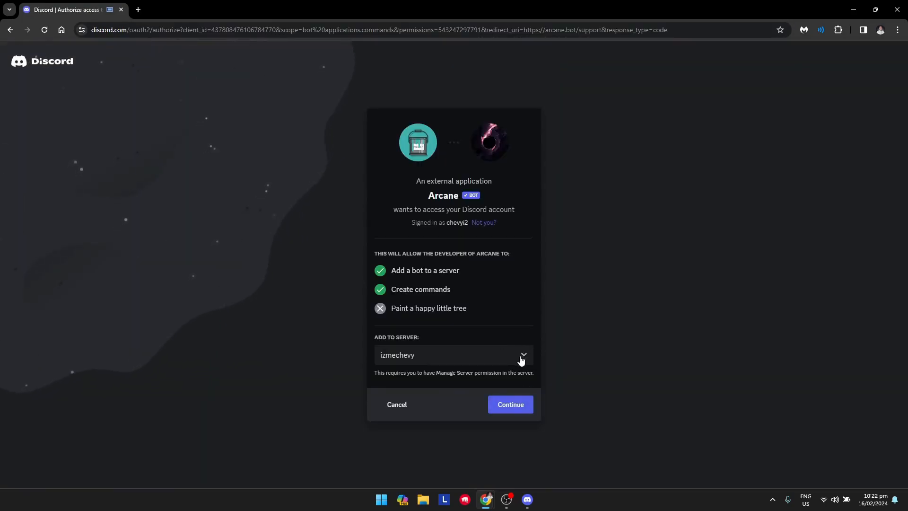
click(510, 405)
scroll(507, 406, down, 8)
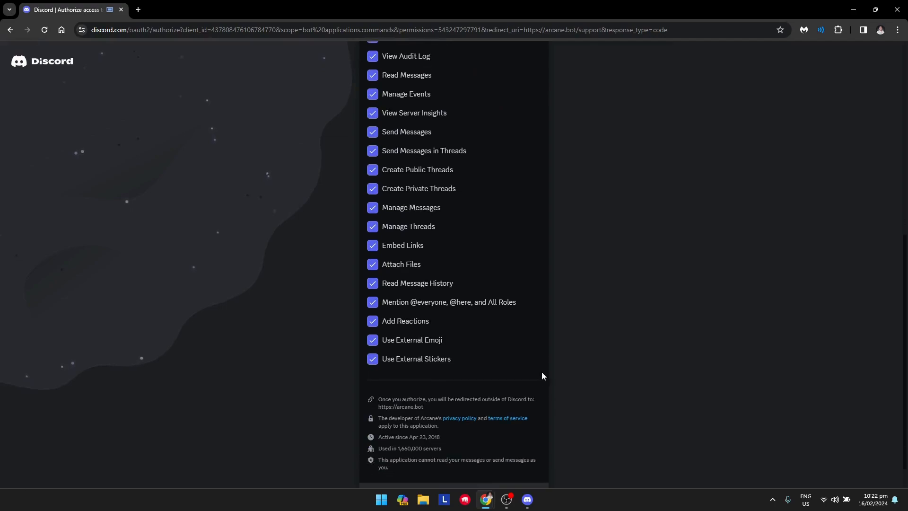
click(517, 478)
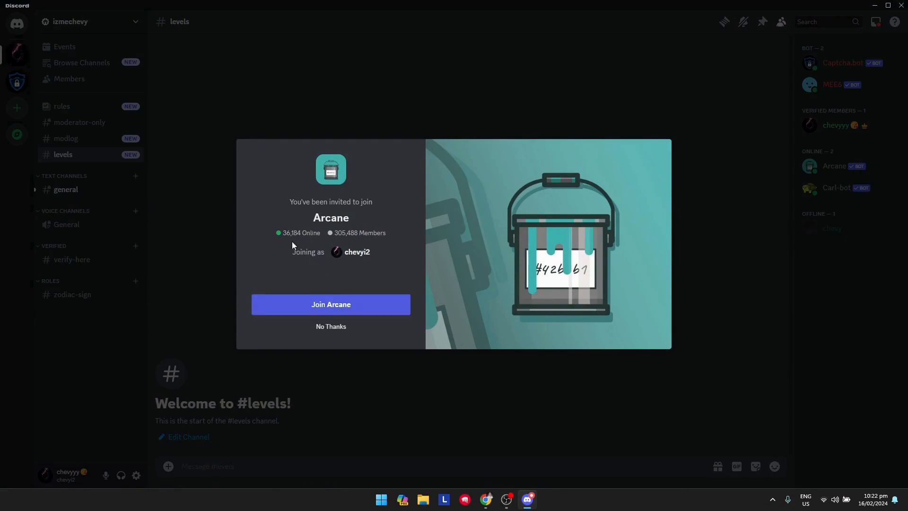
- Decline the invite to Arcane's community server and go back to the arcane.bot homepage
click(331, 327)
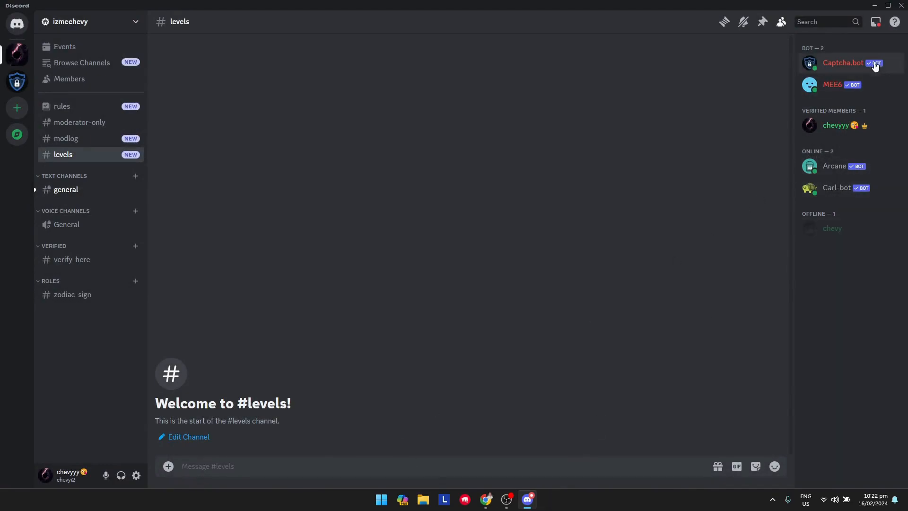
click(875, 6)
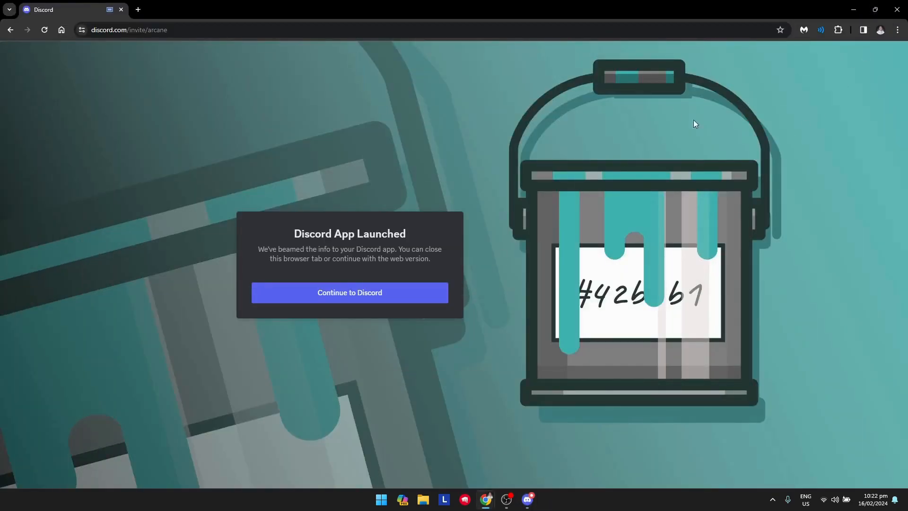
click(11, 30)
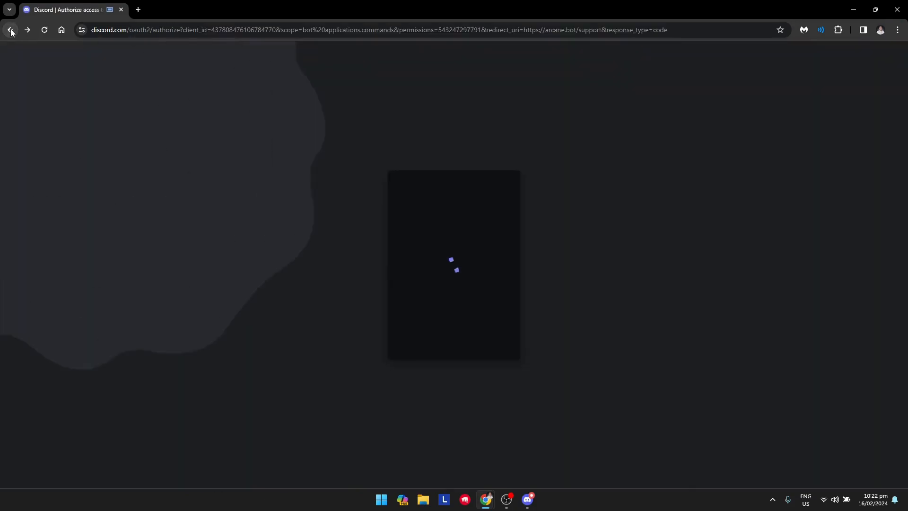
click(10, 30)
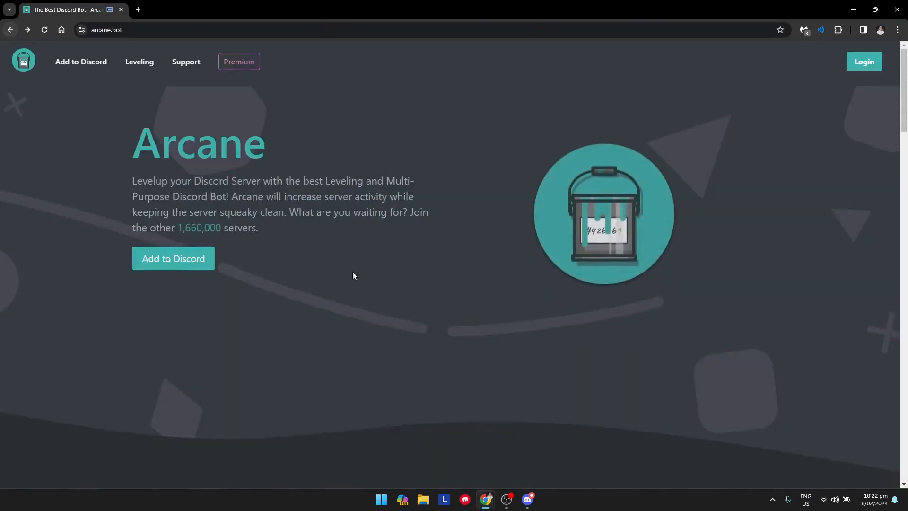
click(533, 506)
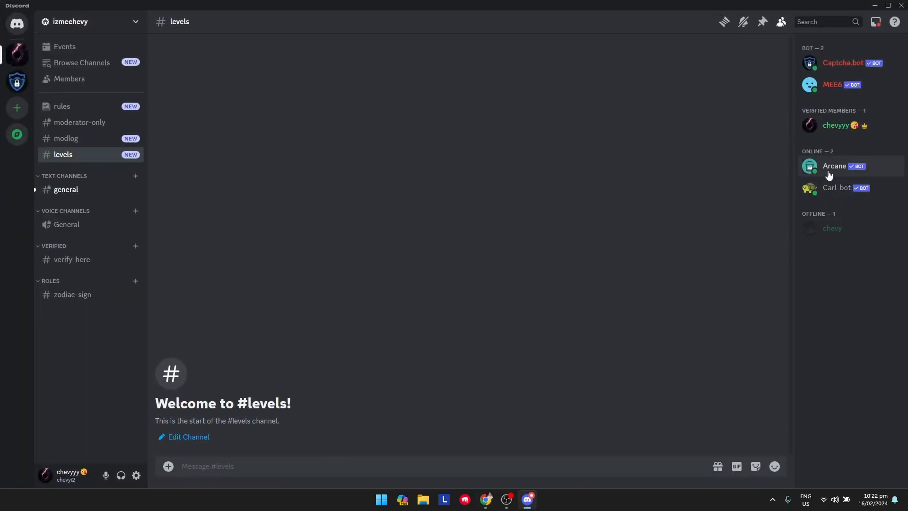
click(540, 506)
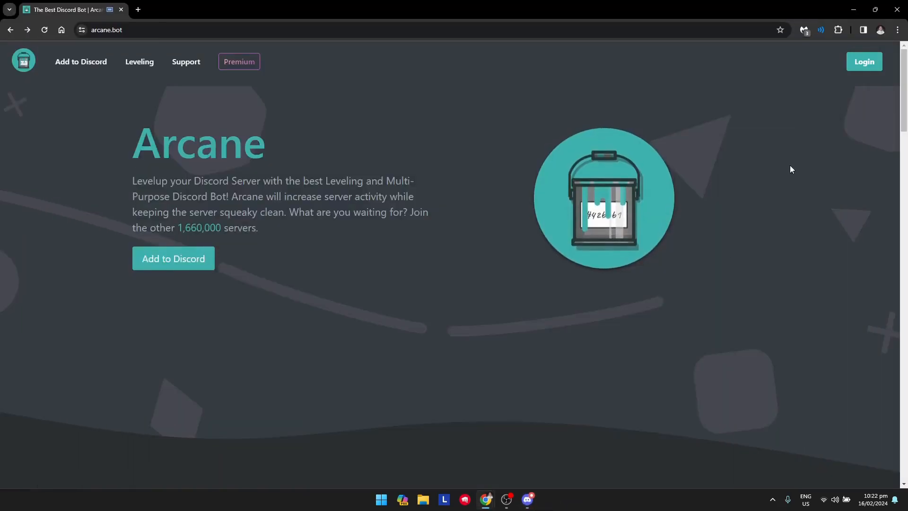
- Log in to the Arcane dashboard with Discord and open the server's Leveling configuration
click(862, 70)
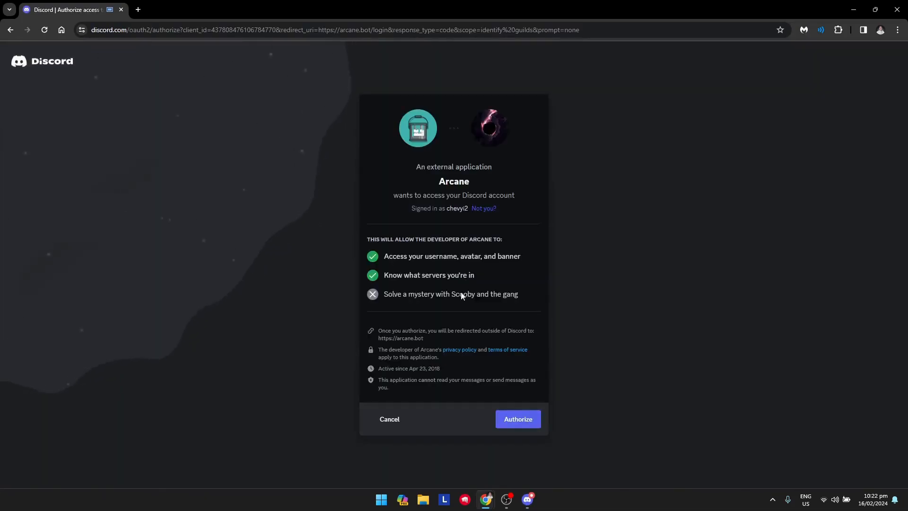
click(529, 424)
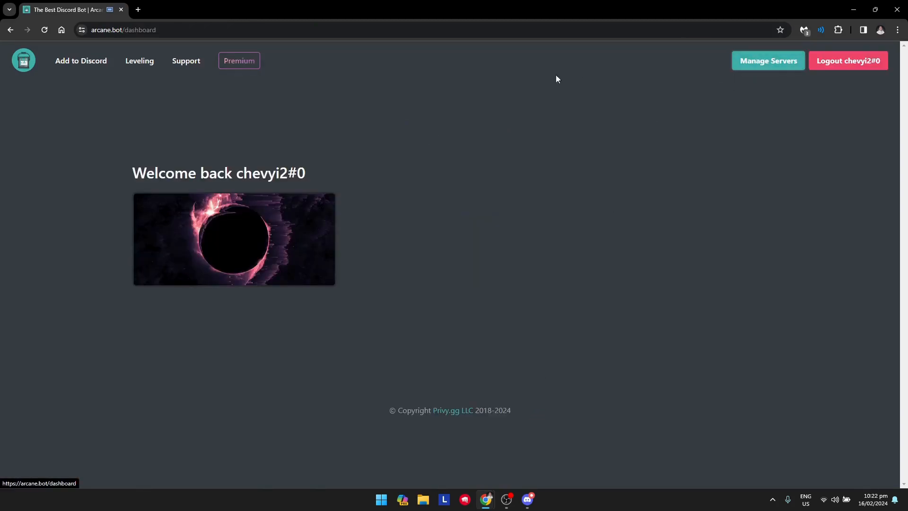
click(264, 248)
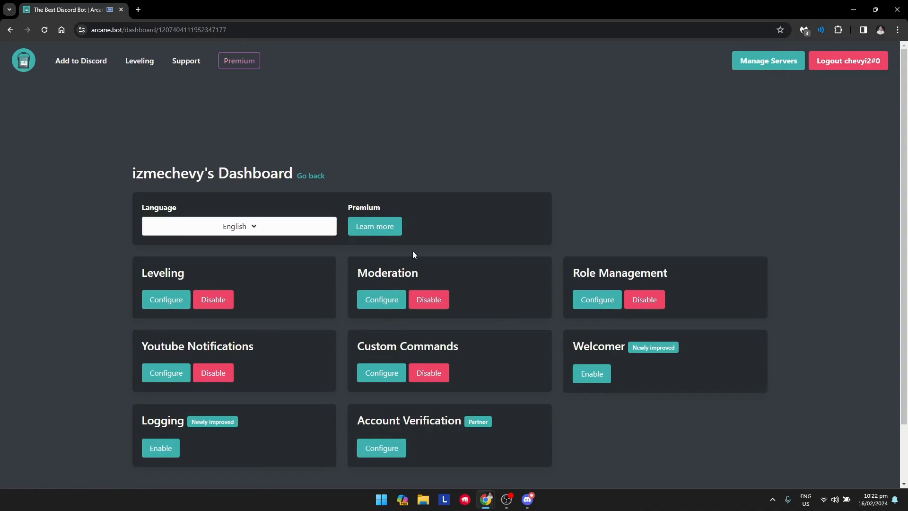
scroll(388, 300, down, 1)
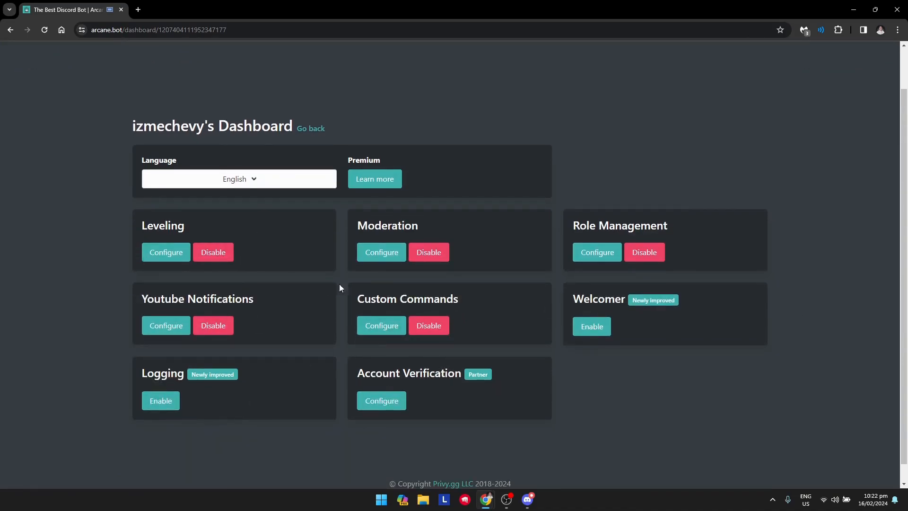
click(163, 254)
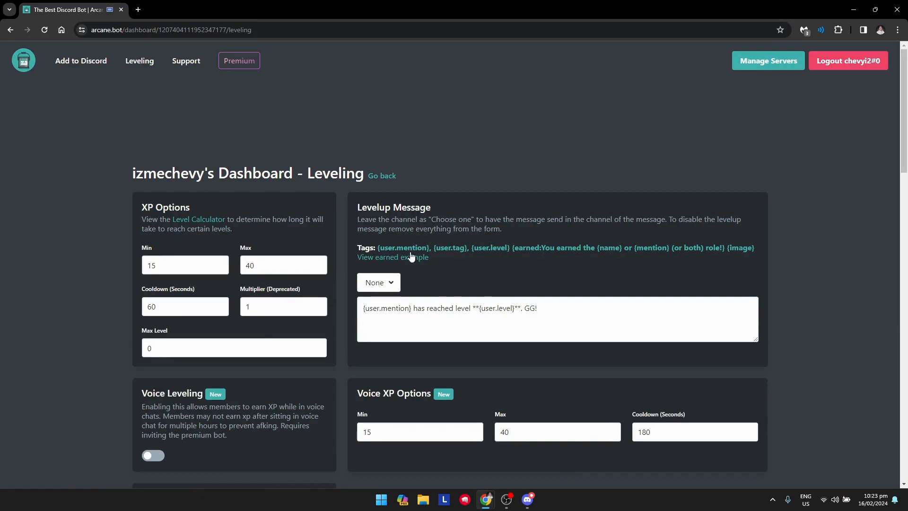
- Send level-up messages to the #levels channel, then move down to the Auto Reset option
click(386, 289)
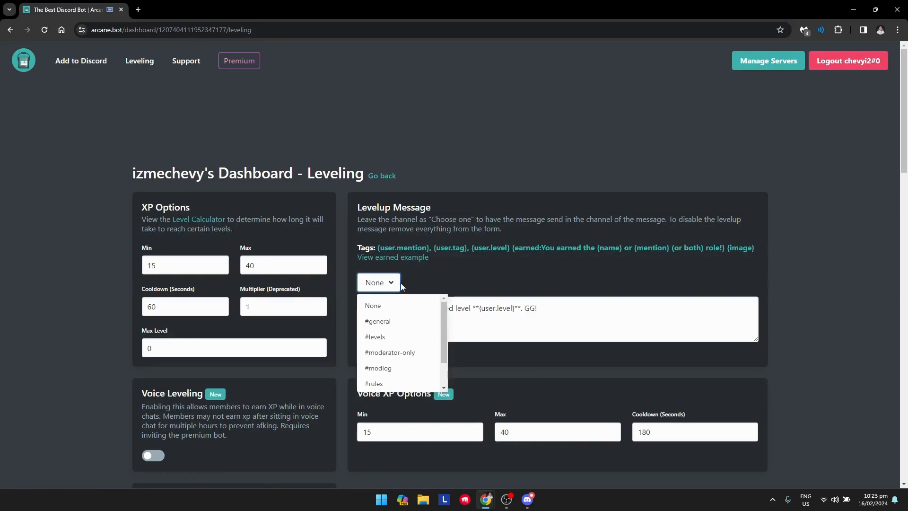
scroll(423, 326, down, 1)
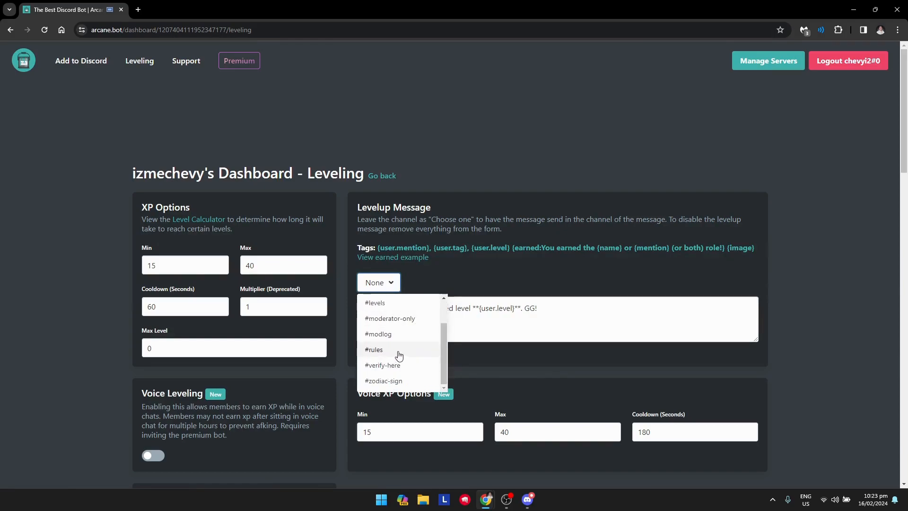
scroll(399, 353, up, 1)
click(396, 337)
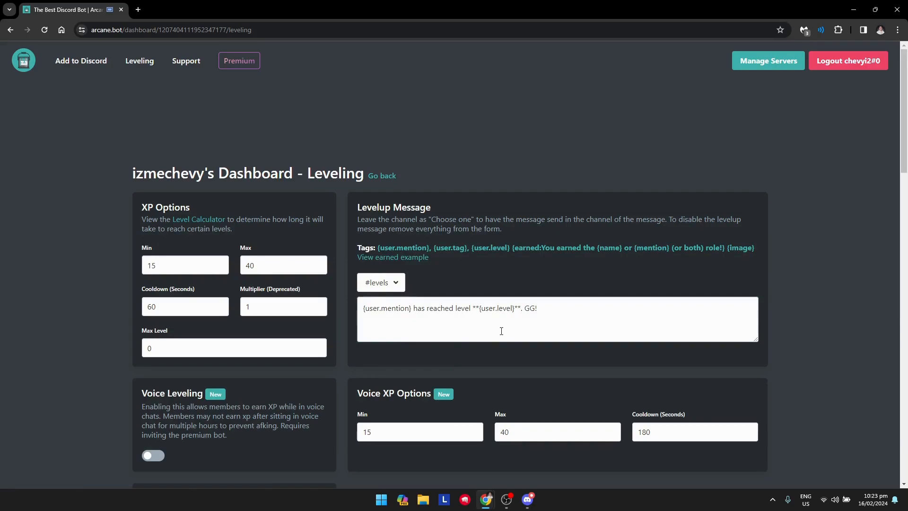
scroll(481, 357, down, 2)
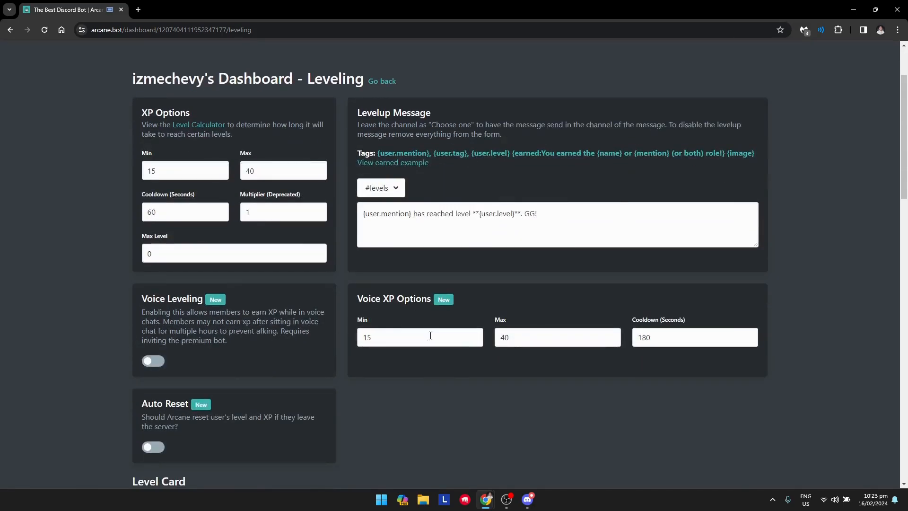
scroll(412, 333, down, 2)
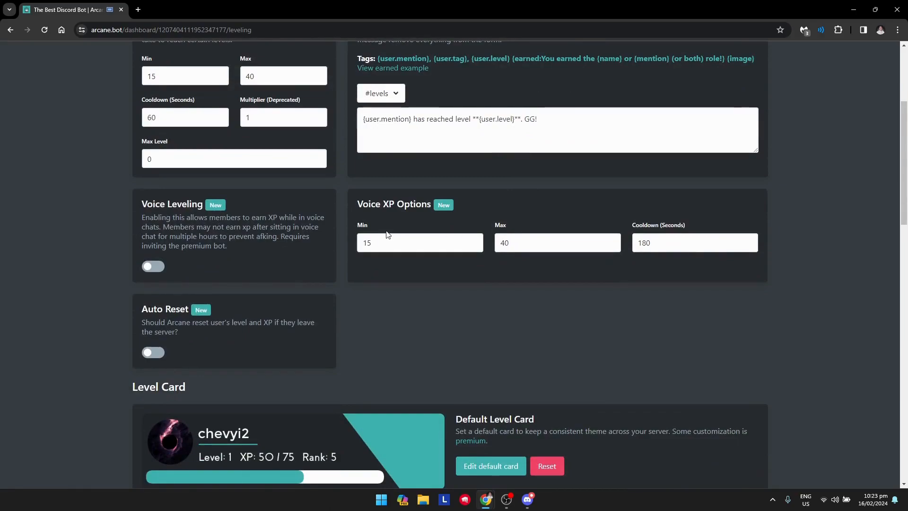
scroll(234, 277, down, 1)
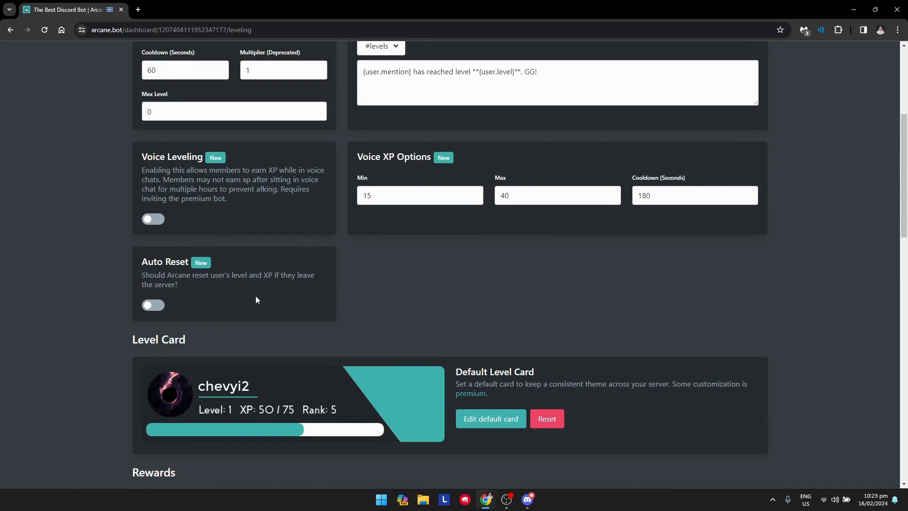
scroll(256, 298, down, 1)
- Turn on Auto Reset of level and XP, review down to Role Rewards, then switch to Discord
click(152, 258)
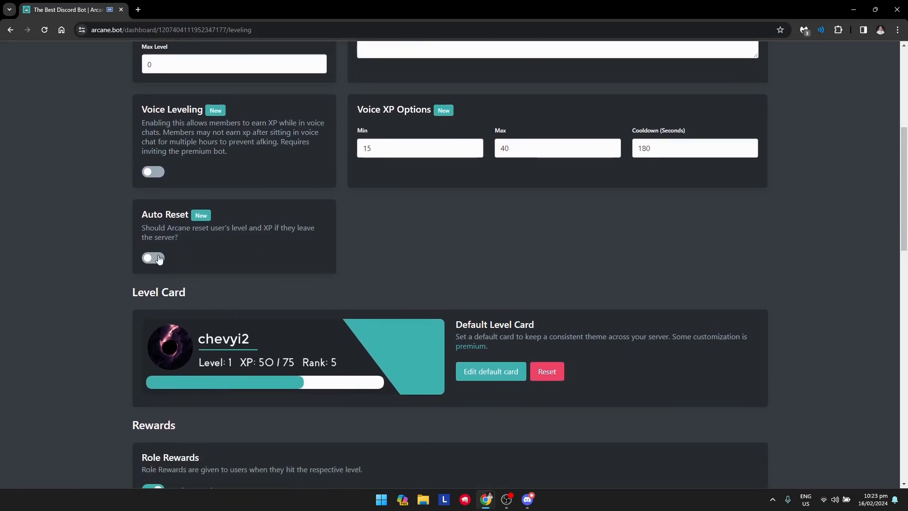
scroll(438, 310, up, 3)
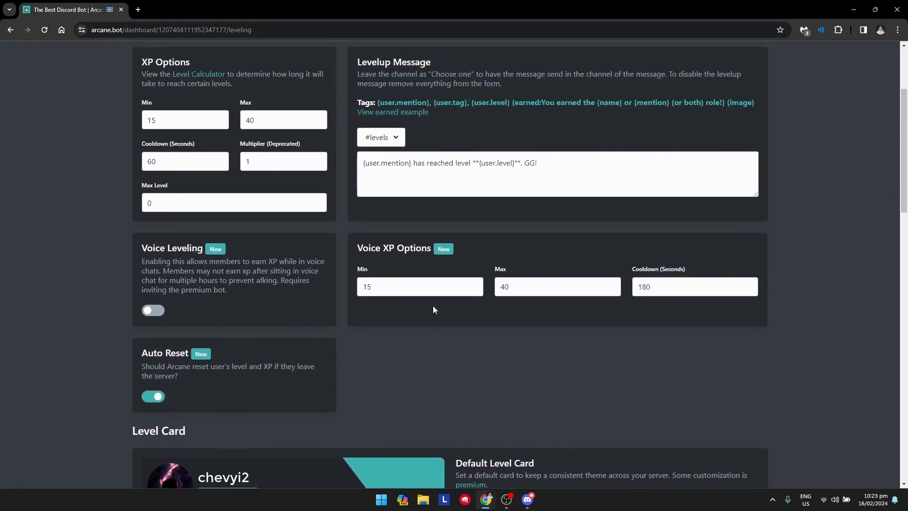
scroll(412, 294, down, 4)
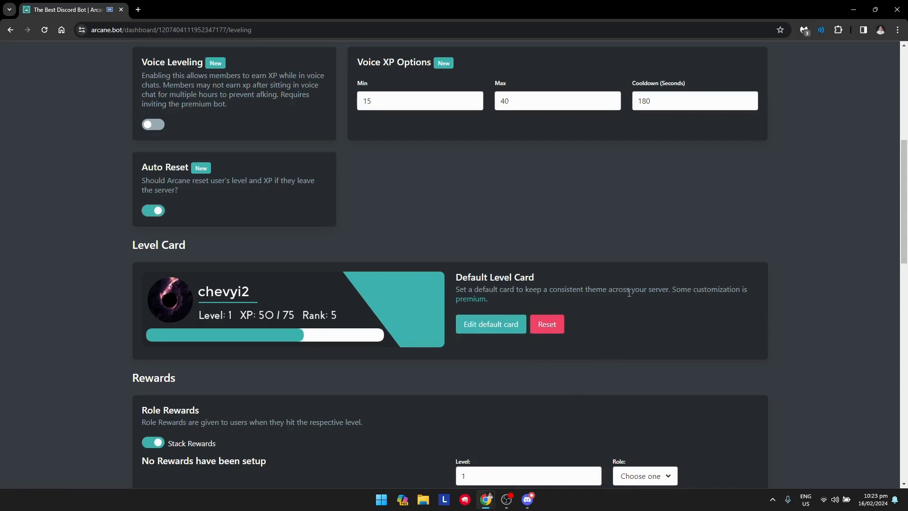
scroll(328, 218, down, 3)
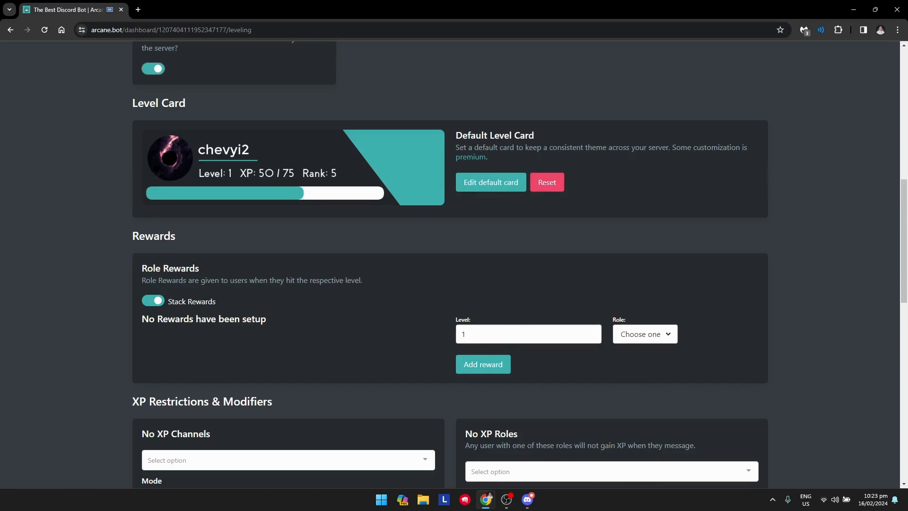
click(528, 500)
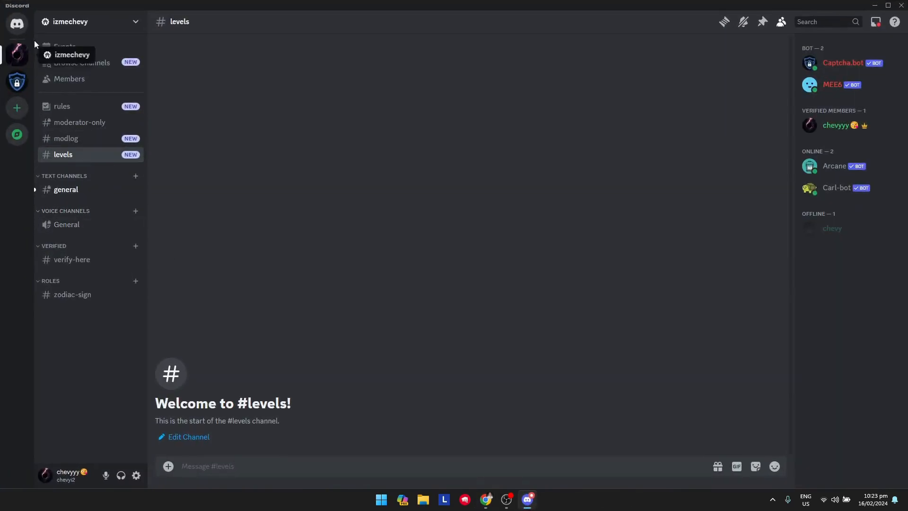
- Open the Roles page of the server's settings
click(24, 30)
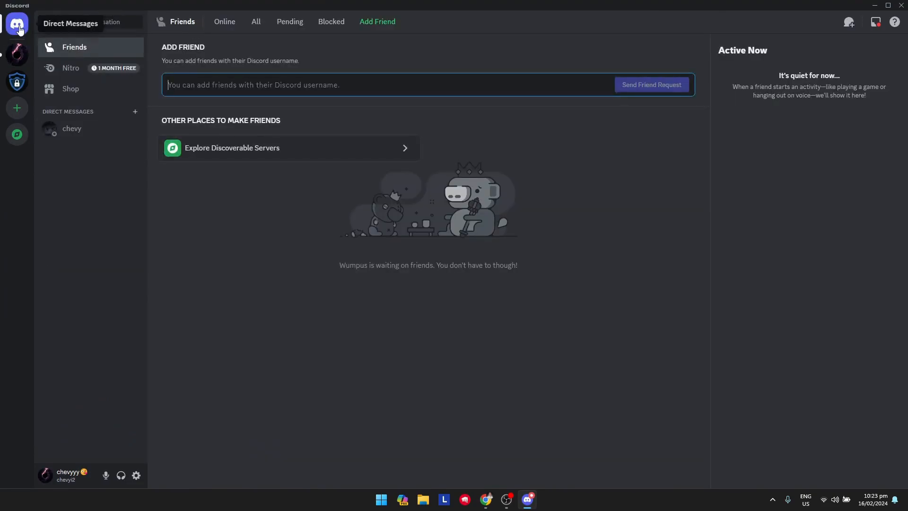
click(18, 55)
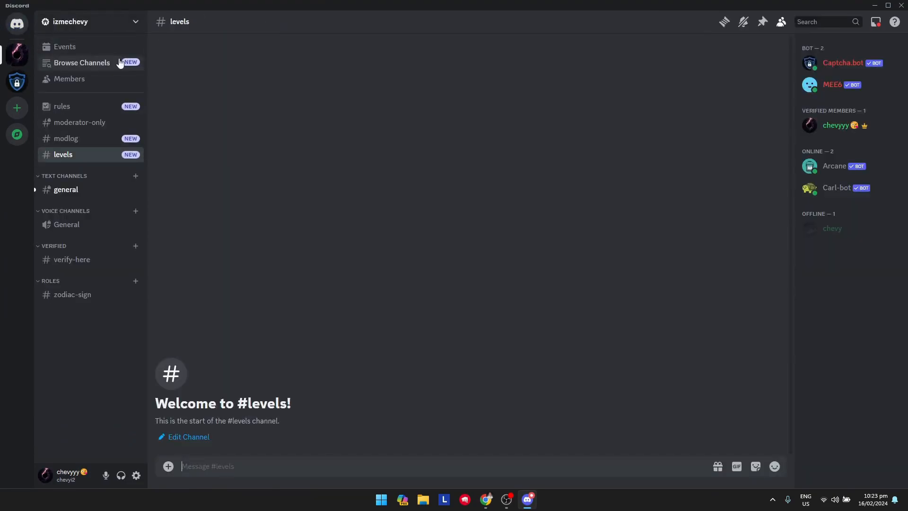
click(125, 21)
click(91, 86)
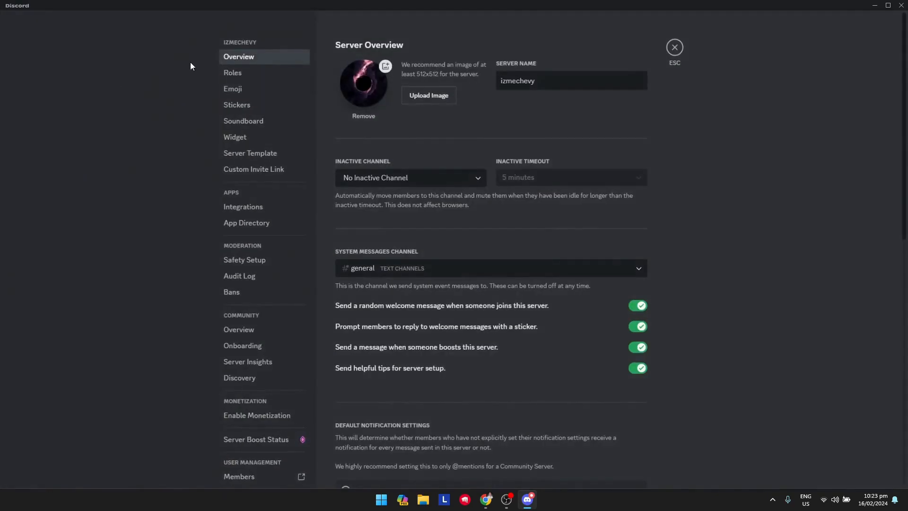
click(230, 73)
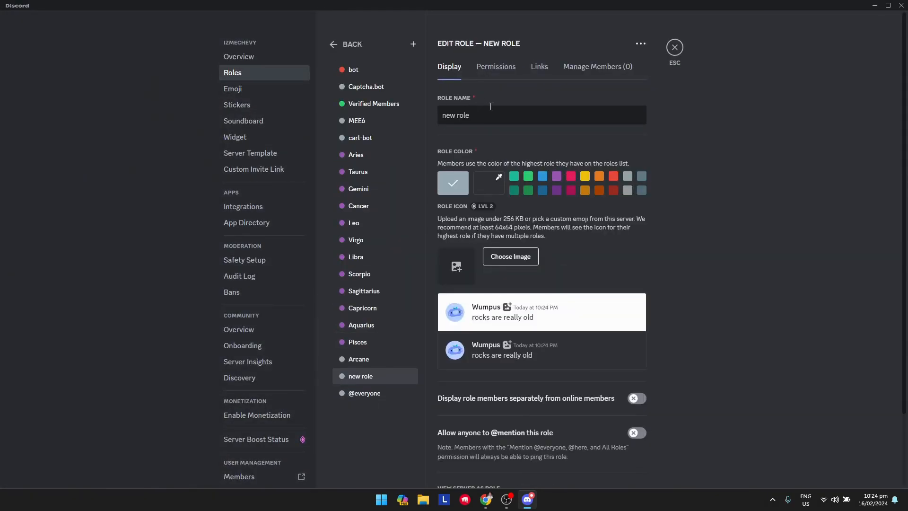
- Create a blue 'LEVEL 1' role displayed separately from online members
key(ctrl+a)
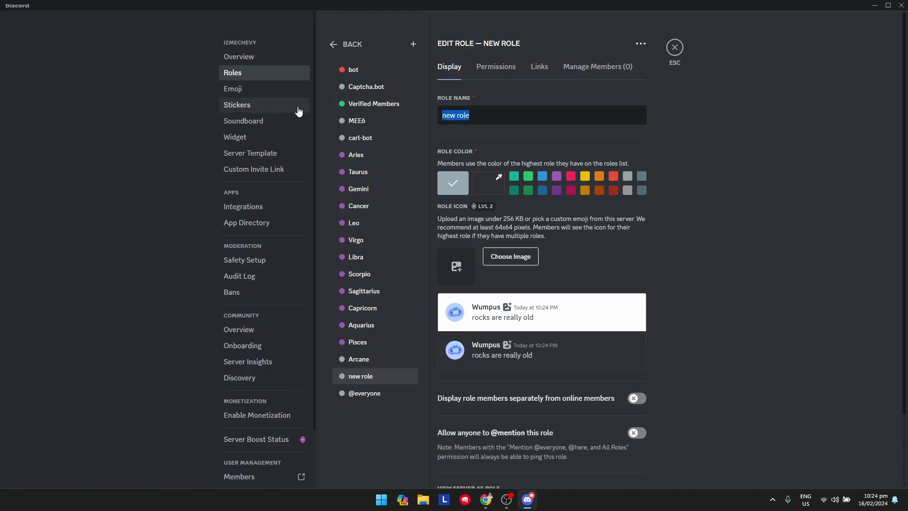
key(Caps_Lock)
text(LEVEL 1)
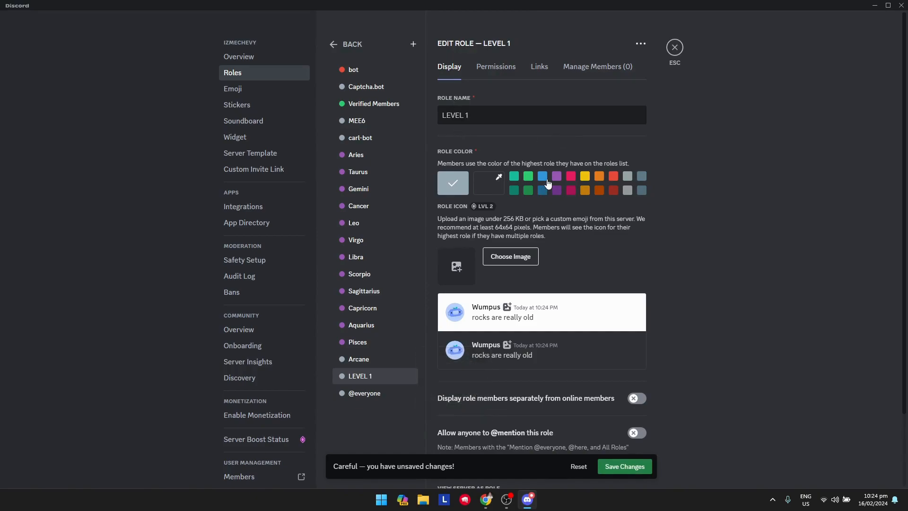
click(543, 179)
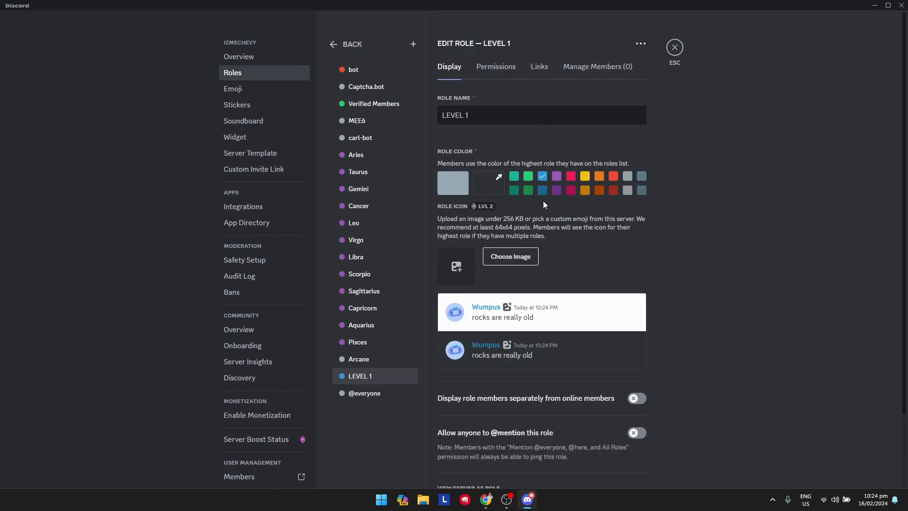
scroll(678, 249, down, 2)
click(642, 314)
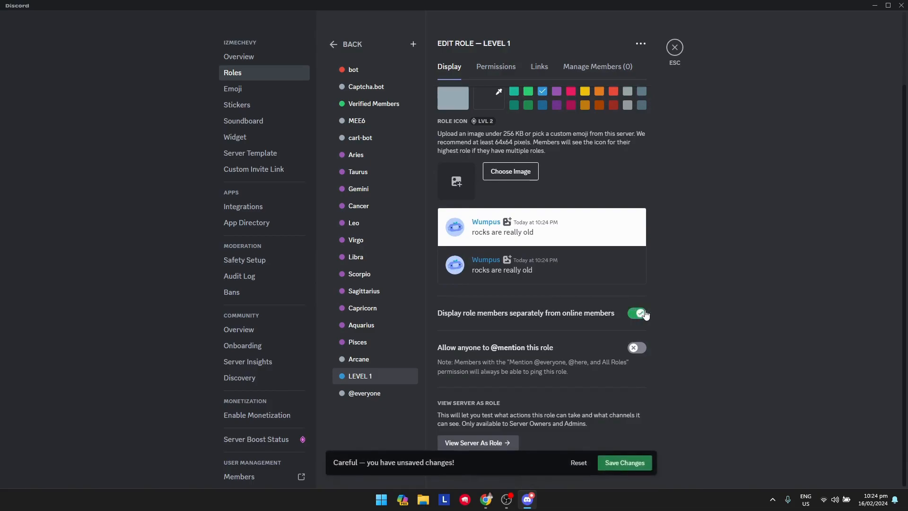
scroll(657, 348, up, 1)
scroll(657, 346, up, 2)
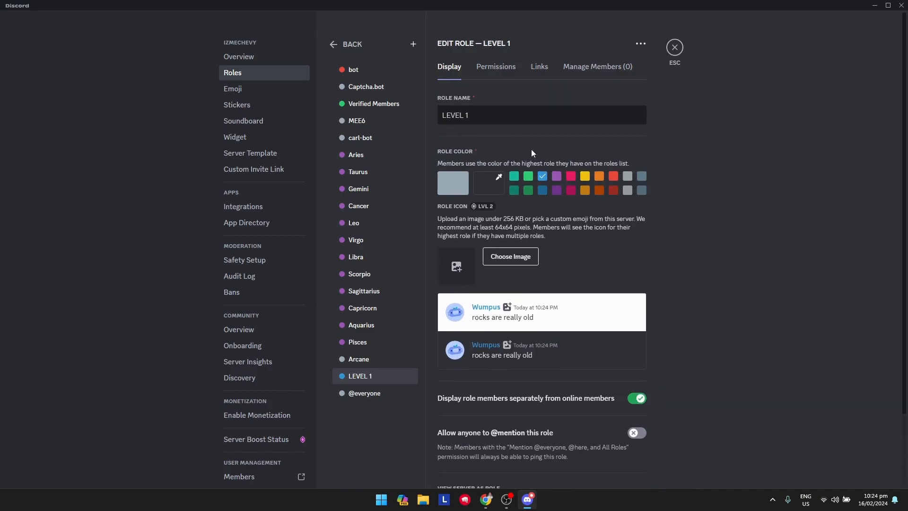
- Create a blue 'LEVEL 5' role displayed separately from online members
click(414, 46)
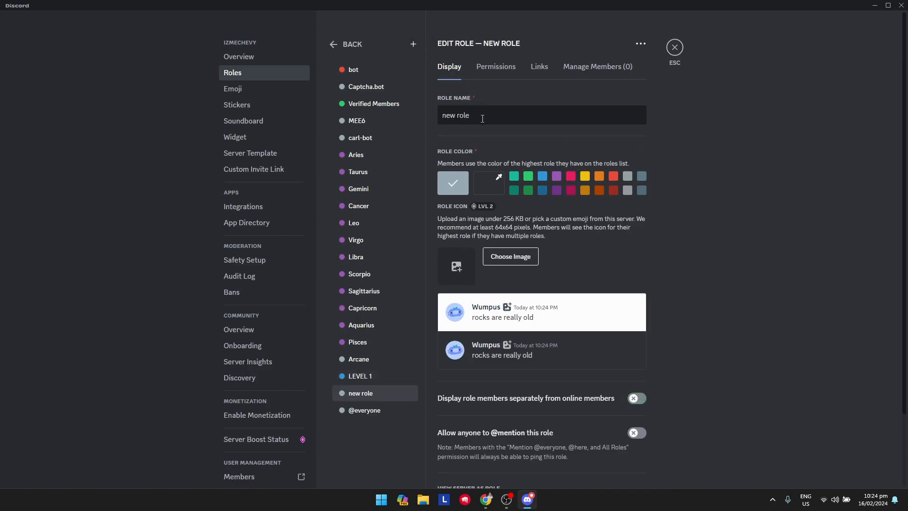
text(LEVEL )
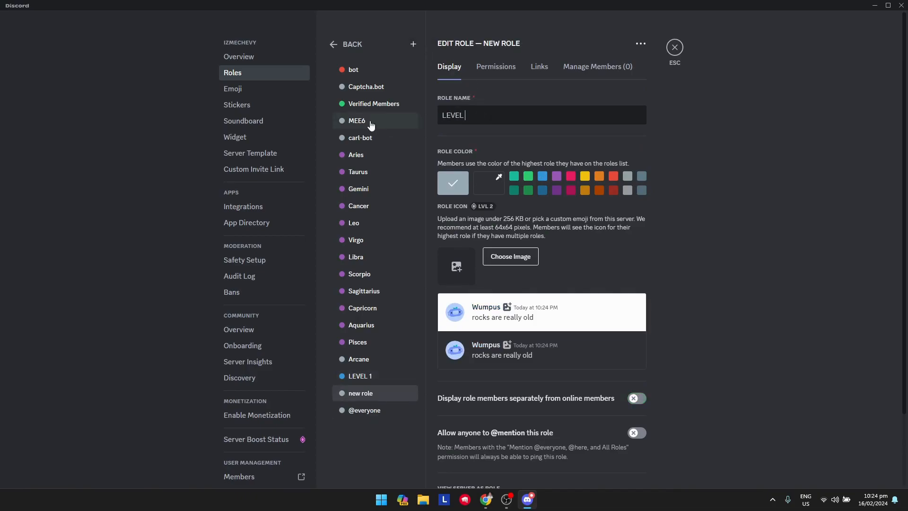
text(5)
click(542, 178)
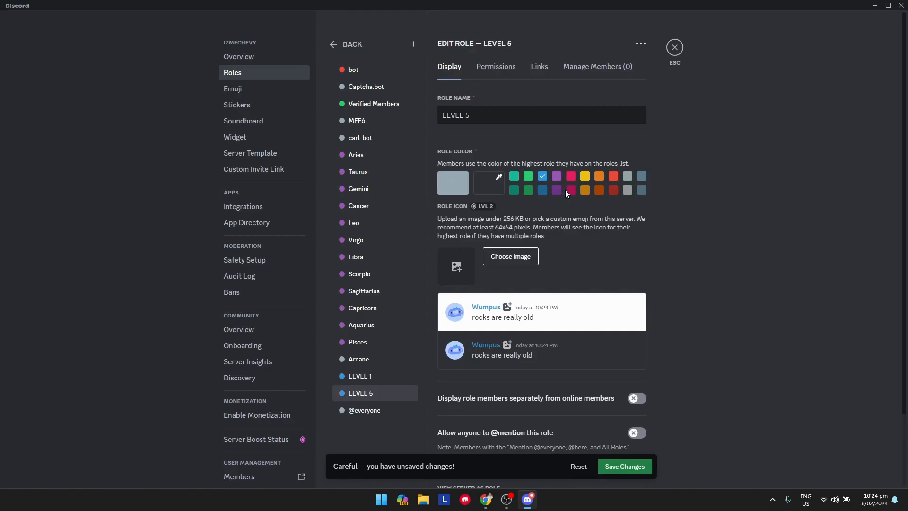
scroll(616, 339, down, 2)
click(637, 316)
scroll(634, 331, up, 2)
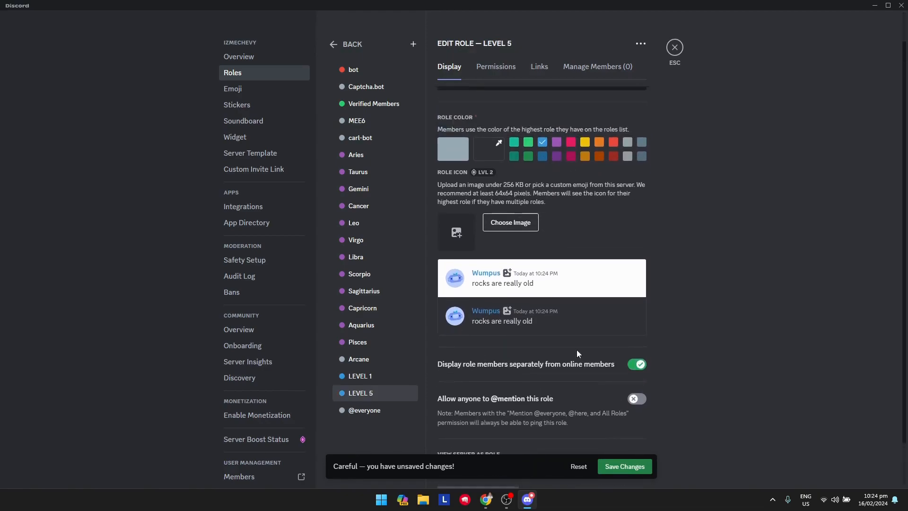
- Create a blue, separately displayed 'LEVEL 10' role, save the changes, and return to #levels
click(415, 45)
key(ctrl+a)
text(LEVEL)
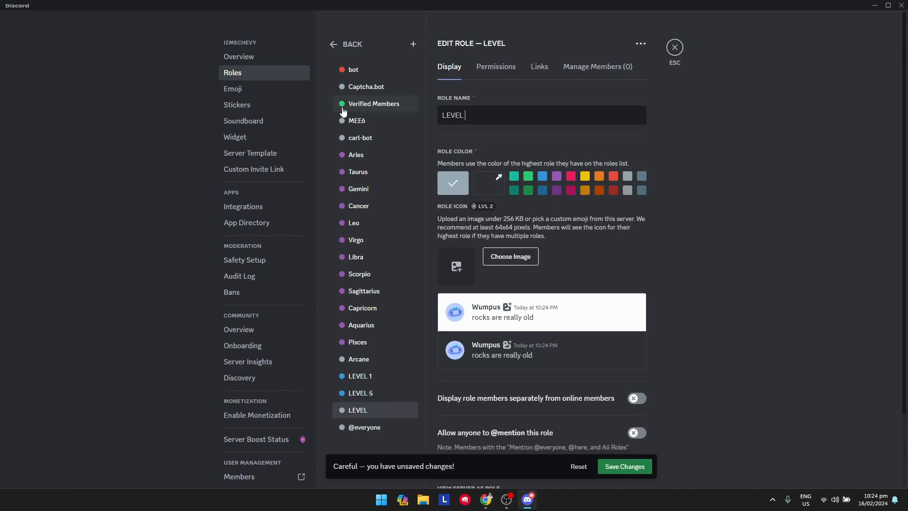
click(543, 178)
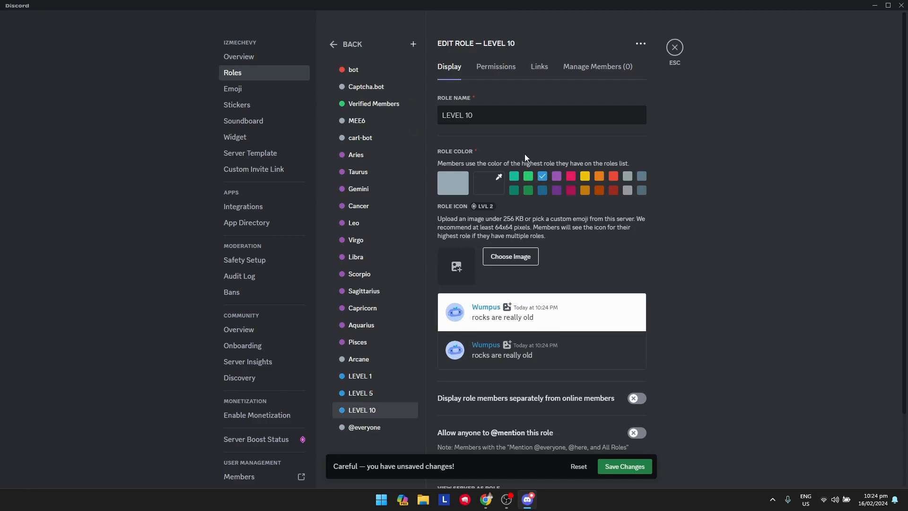
scroll(636, 338, down, 3)
click(639, 314)
click(637, 466)
scroll(668, 140, up, 3)
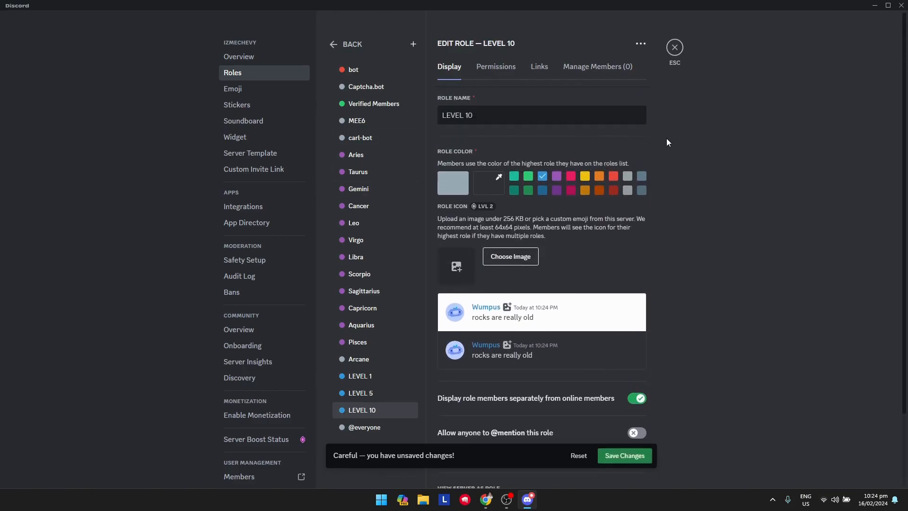
click(675, 47)
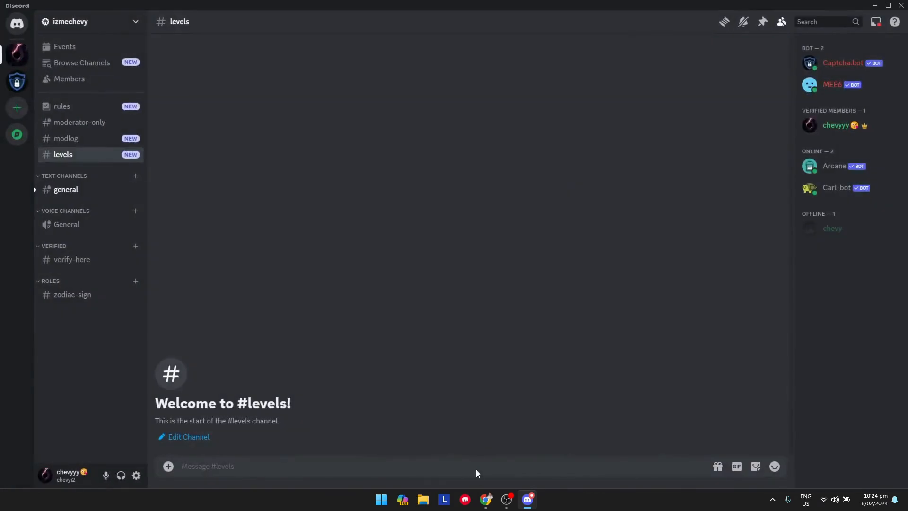
- Return to the Arcane dashboard and reload it so the new LEVEL roles load
click(875, 5)
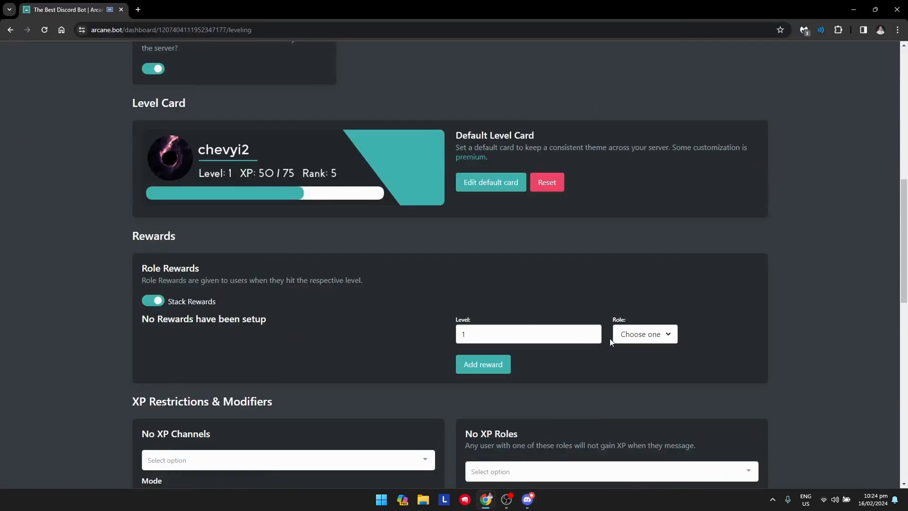
click(638, 337)
scroll(663, 378, down, 3)
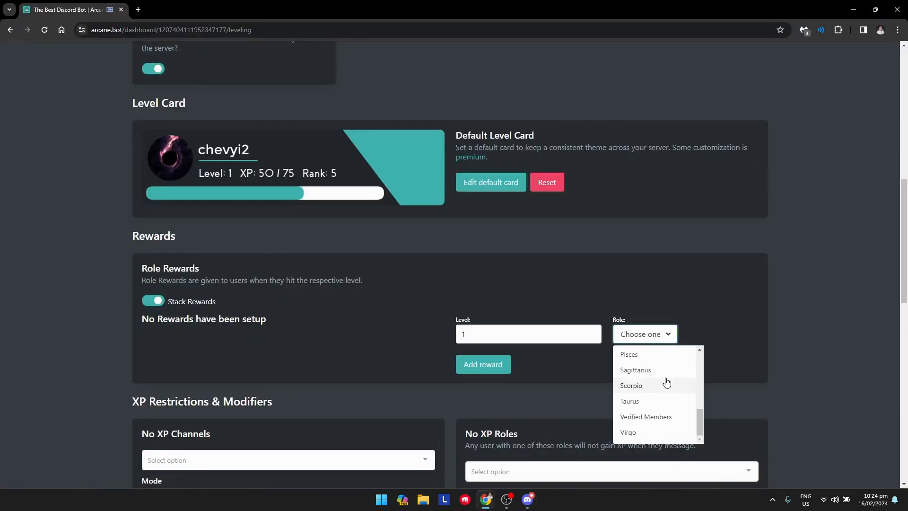
click(659, 336)
click(43, 29)
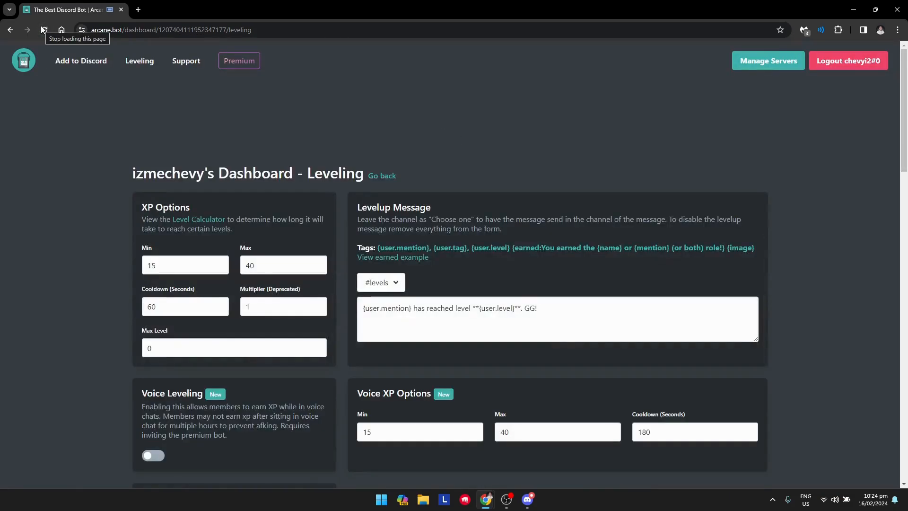
- Choose LEVEL 1 as the role in the Role Rewards form
scroll(348, 152, down, 5)
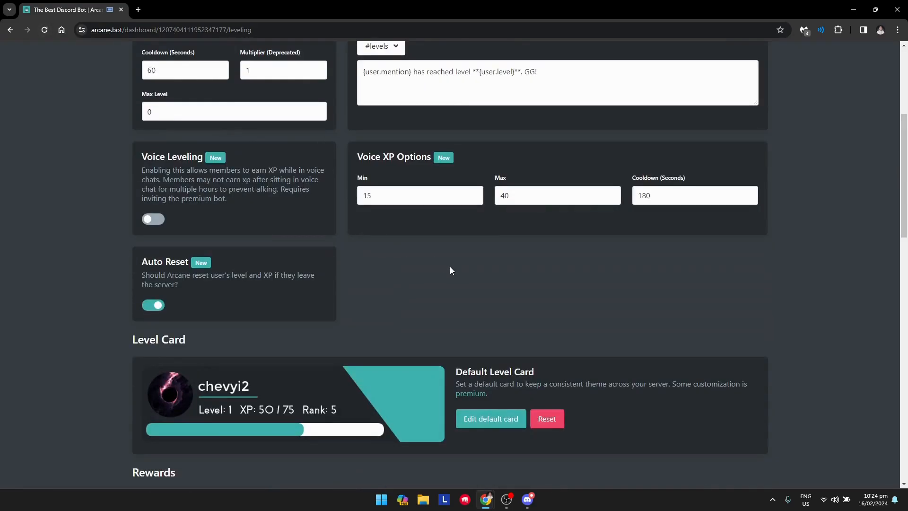
scroll(448, 270, down, 7)
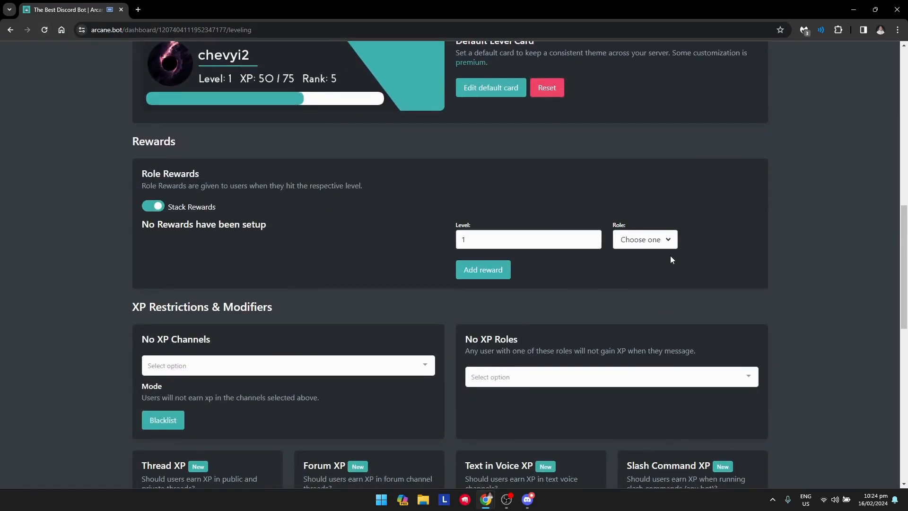
click(644, 240)
scroll(641, 282, down, 4)
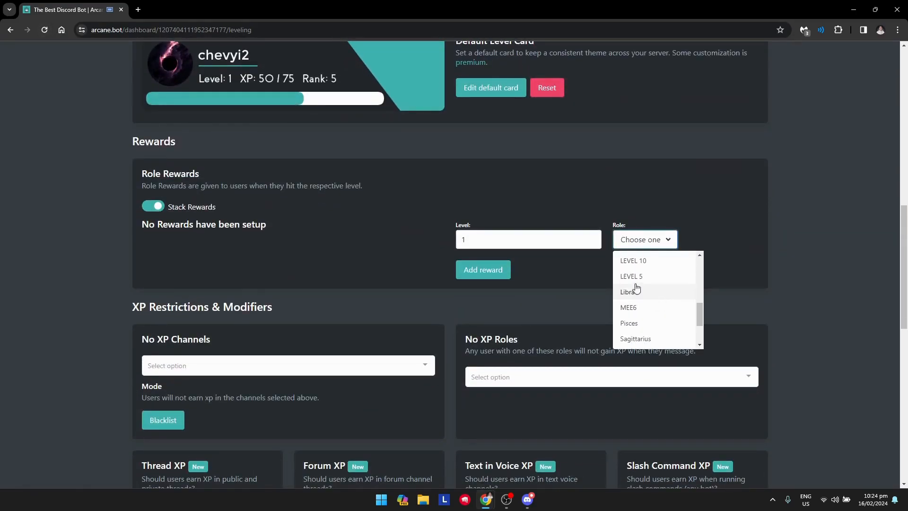
scroll(641, 289, up, 4)
click(636, 335)
- Add the LEVEL 1 reward at level 1, then a LEVEL 5 reward at level 5
click(479, 318)
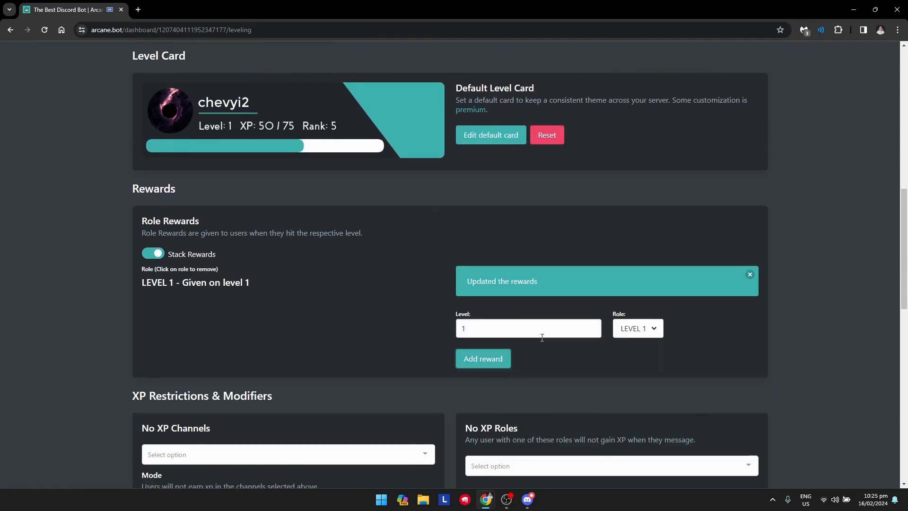
scroll(538, 337, down, 1)
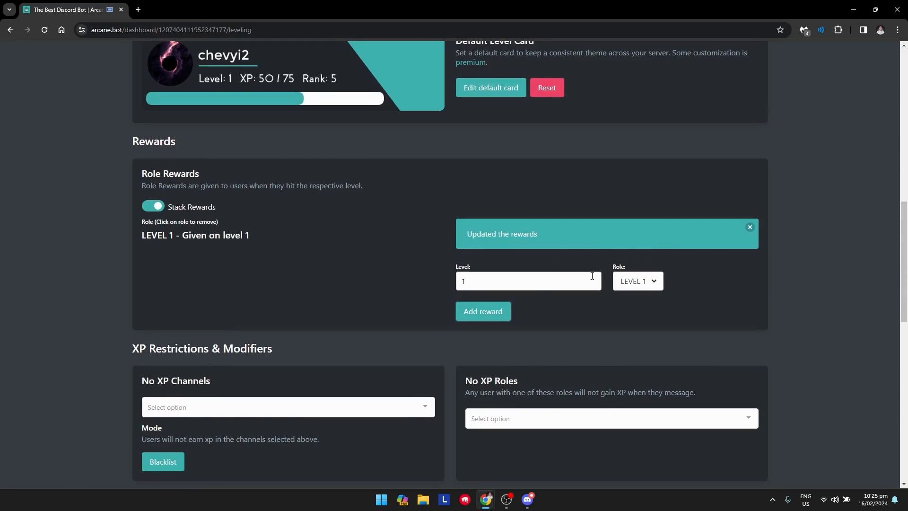
scroll(590, 276, down, 1)
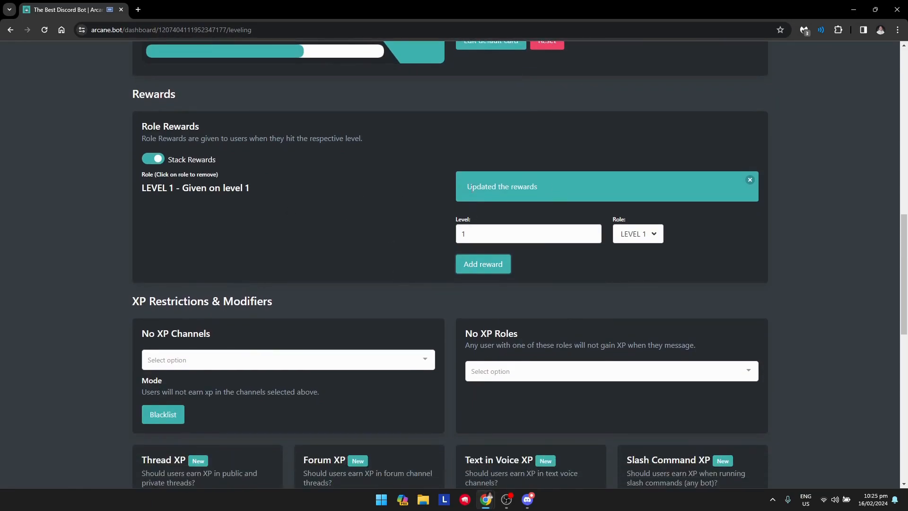
scroll(430, 262, up, 1)
click(577, 282)
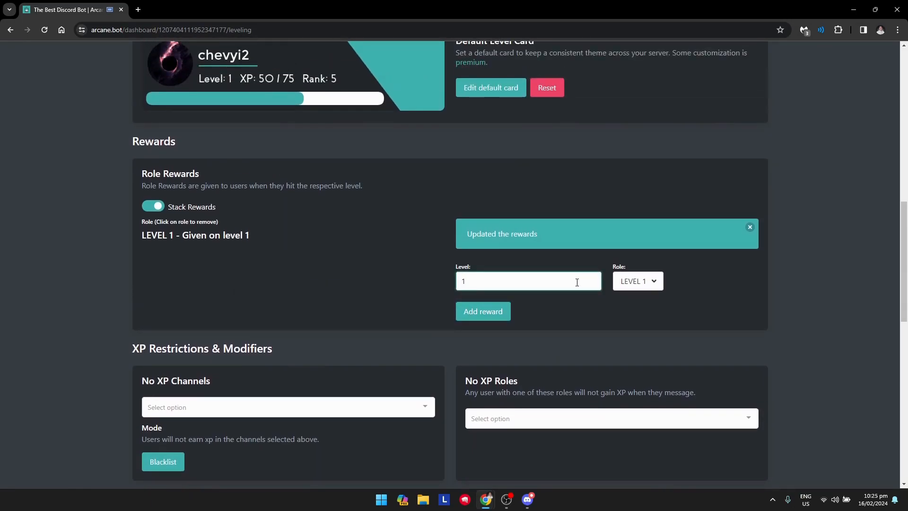
key(BackSpace)
text(5)
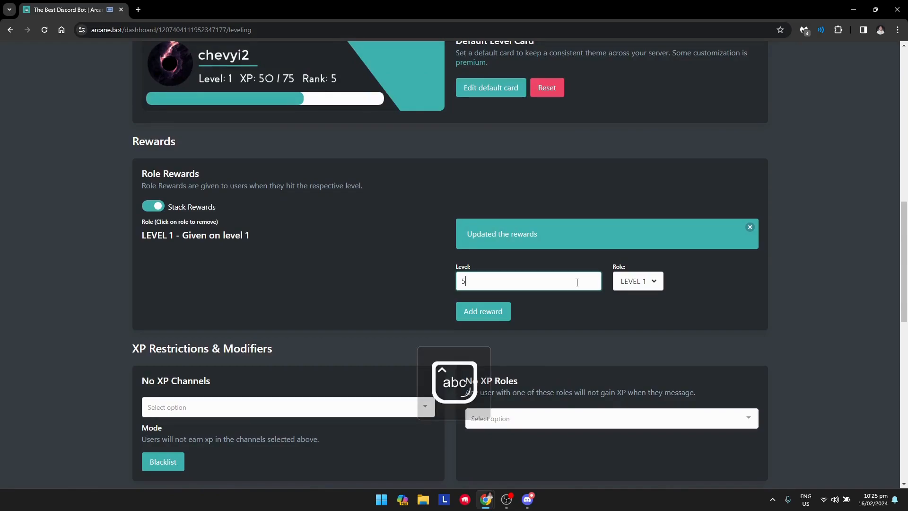
click(631, 281)
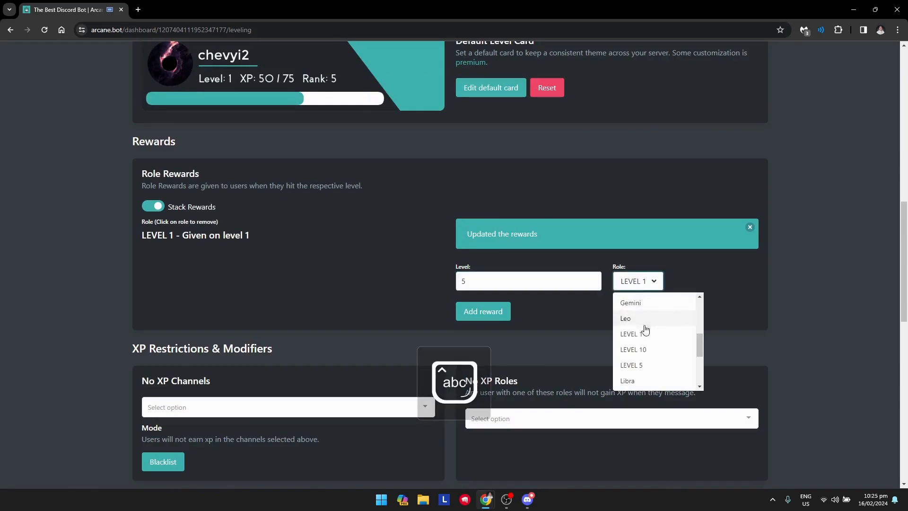
click(630, 364)
click(475, 317)
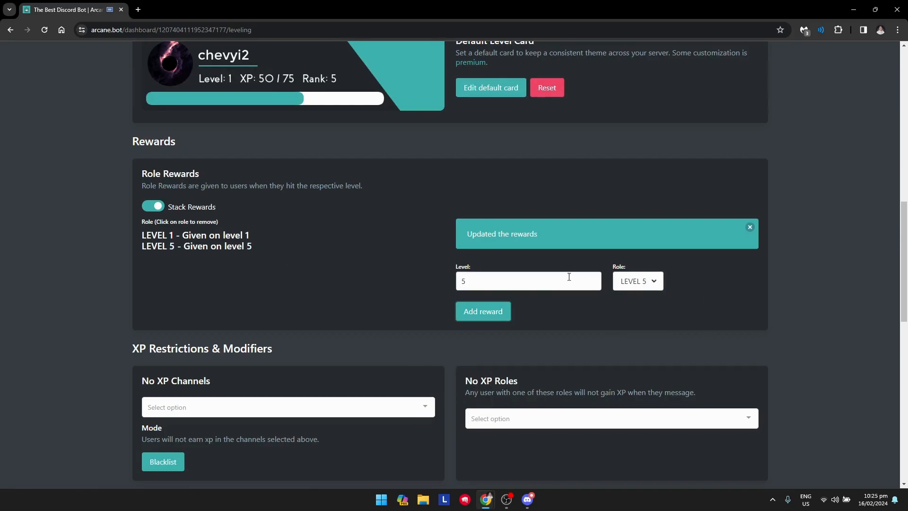
- Add a role reward giving LEVEL 10 at level 10
click(639, 281)
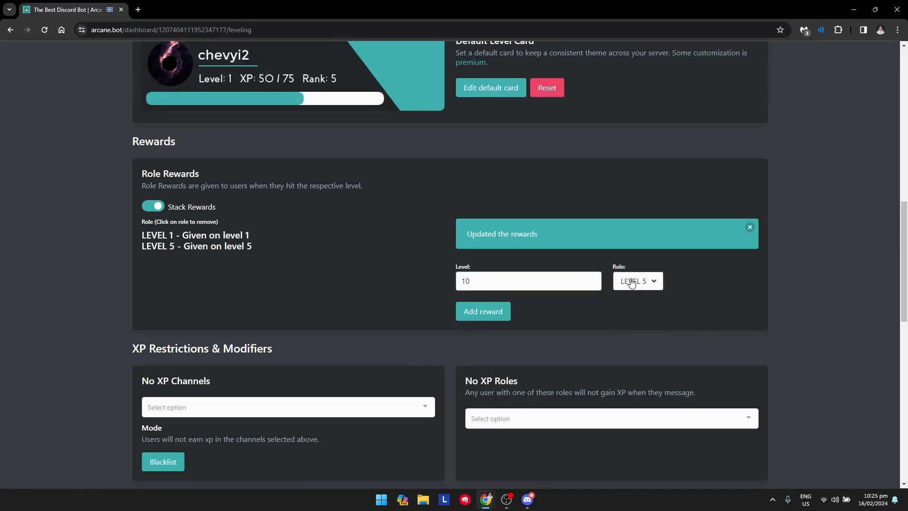
click(651, 353)
click(479, 316)
scroll(192, 311, down, 3)
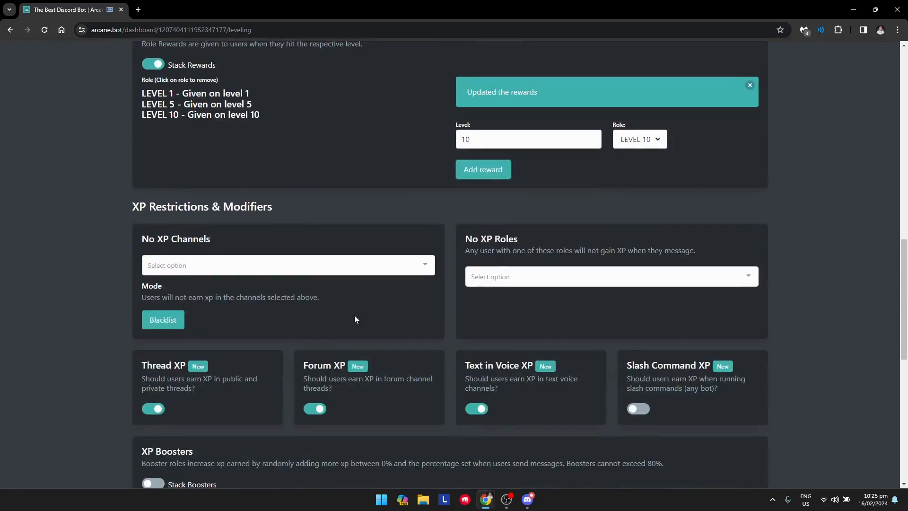
scroll(326, 316, up, 1)
scroll(341, 284, down, 2)
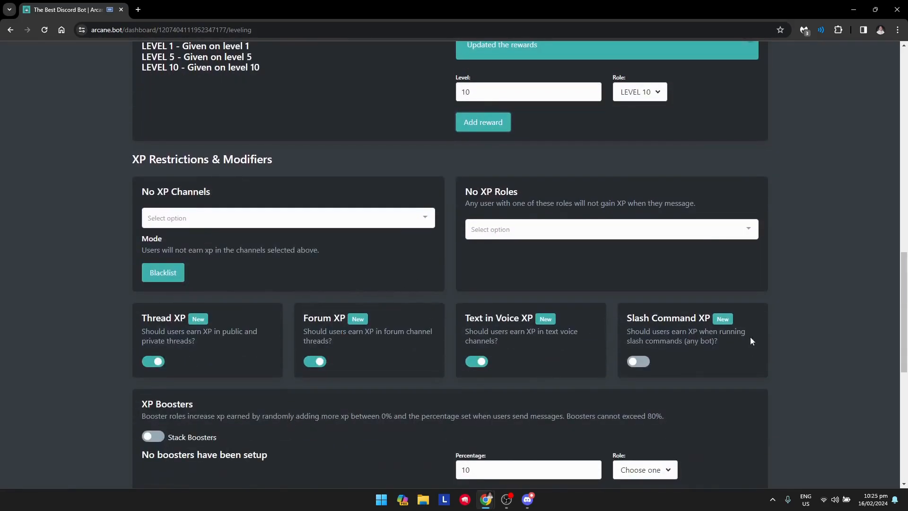
- Exclude the #verify-here and #rules channels from earning XP, leaving no-XP roles empty
scroll(491, 317, down, 2)
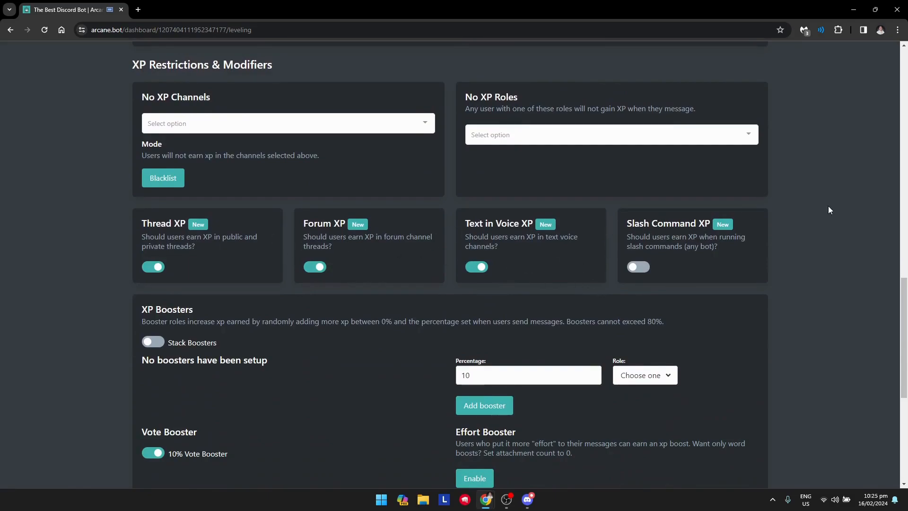
scroll(615, 267, up, 1)
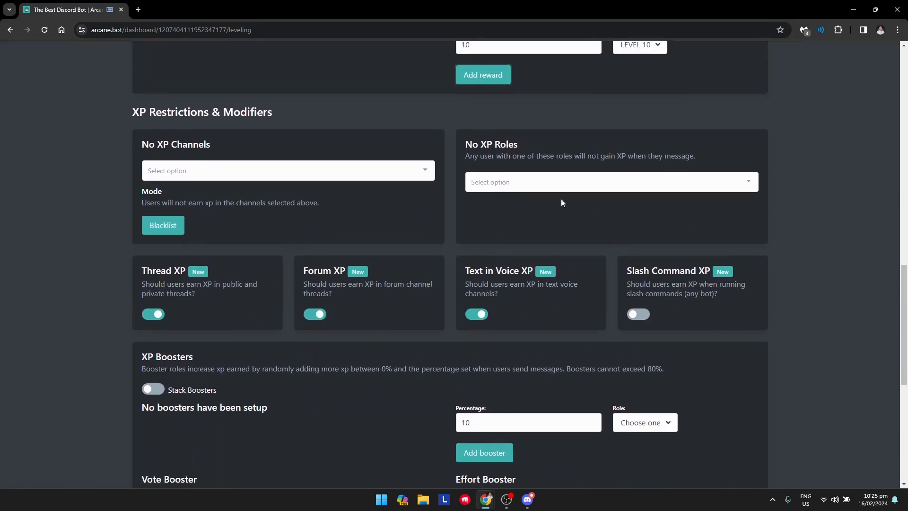
click(531, 180)
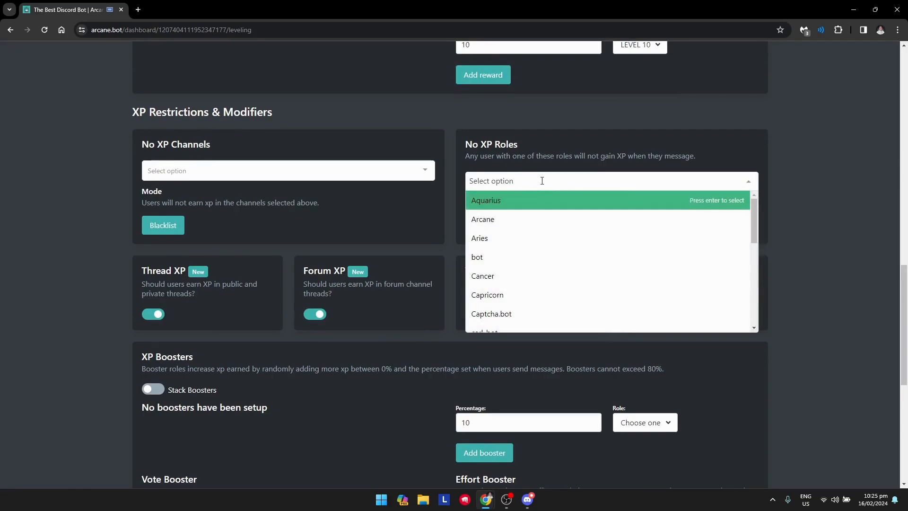
click(644, 184)
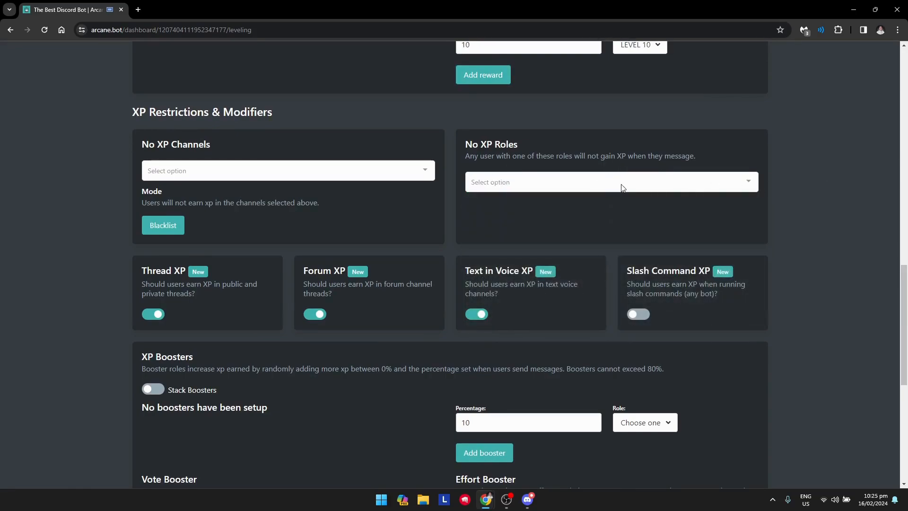
click(211, 176)
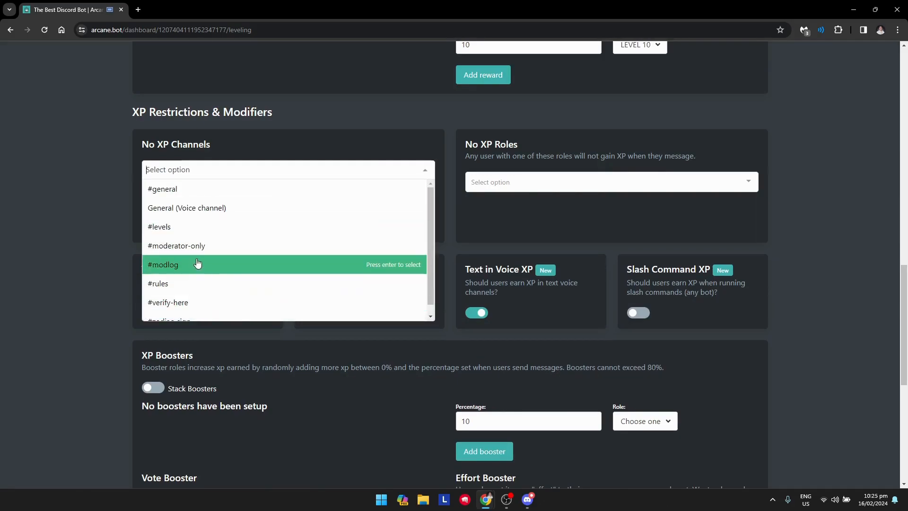
scroll(202, 259, down, 1)
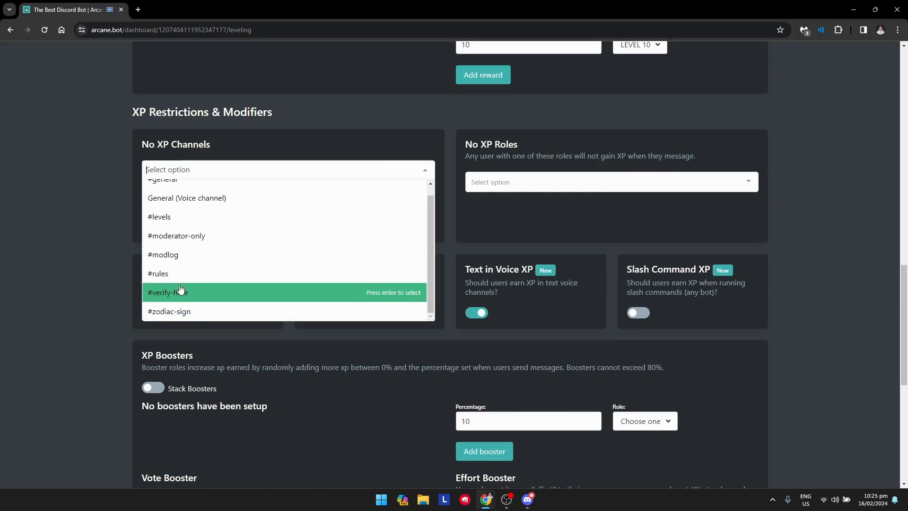
click(209, 294)
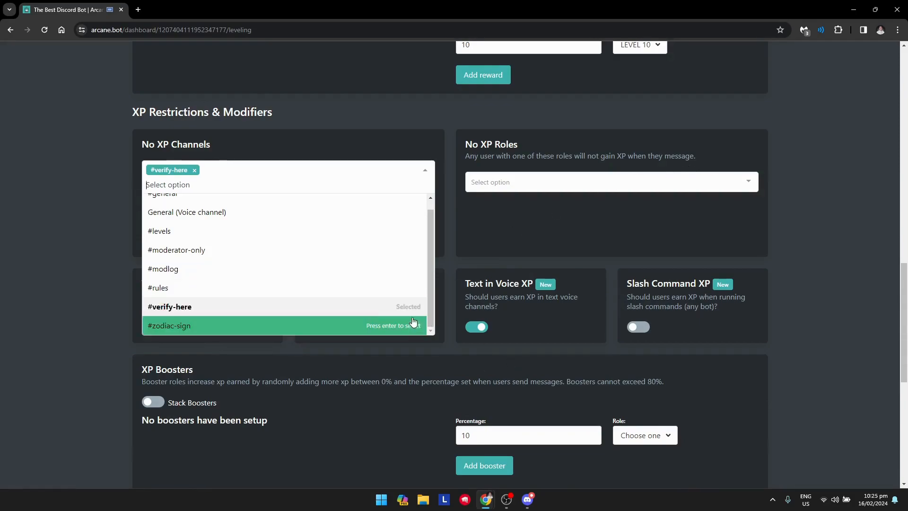
click(421, 157)
click(349, 169)
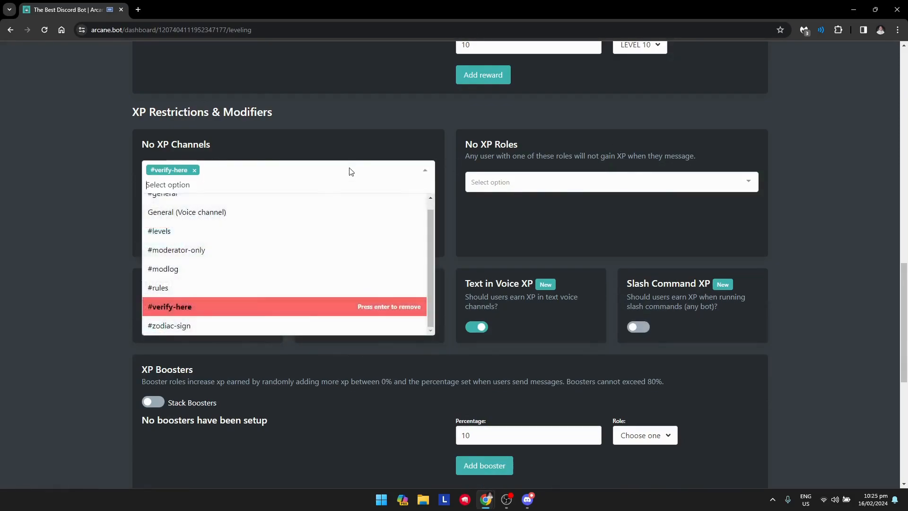
click(171, 292)
click(413, 162)
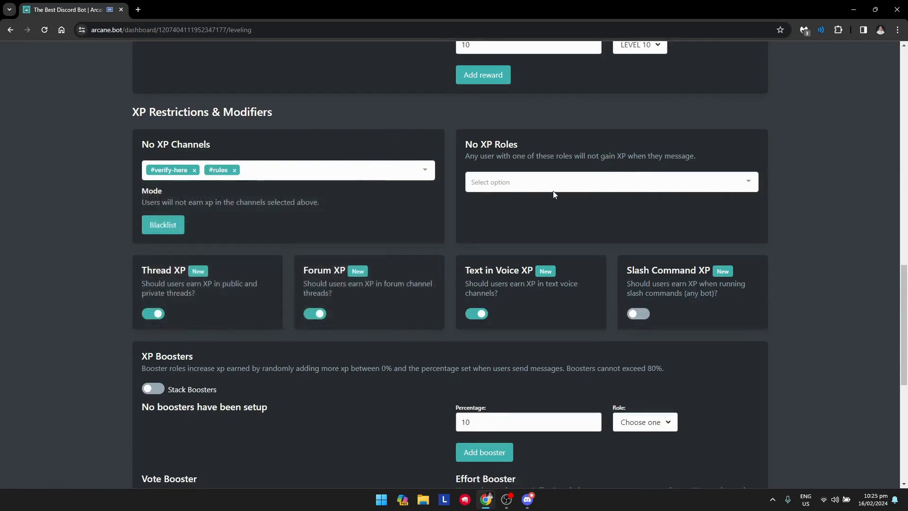
- Leave XP booster stacking off and change the role-reward stacking setting
click(568, 183)
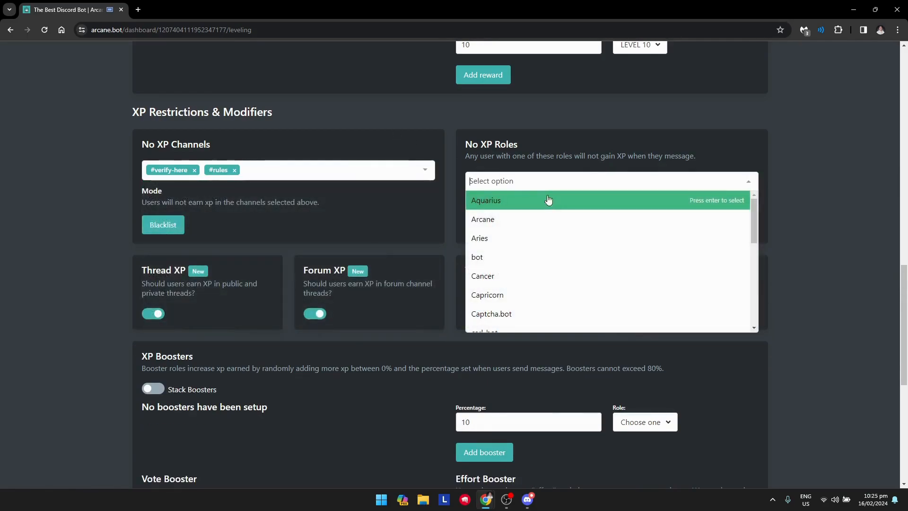
click(777, 154)
scroll(455, 227, down, 2)
scroll(362, 244, down, 2)
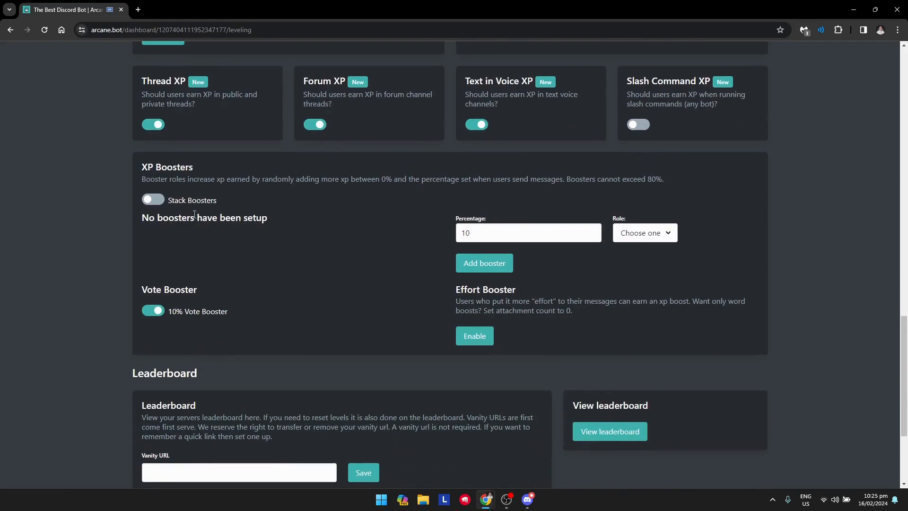
click(160, 205)
click(160, 204)
scroll(157, 208, up, 3)
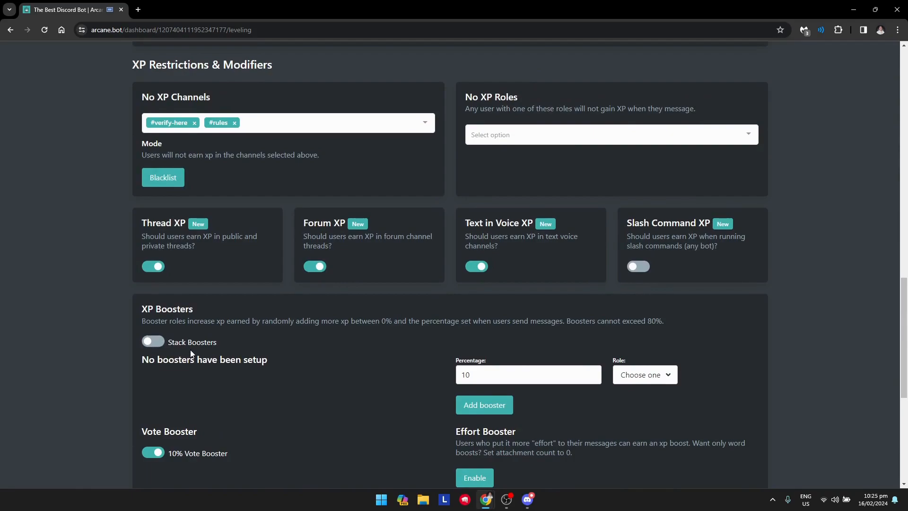
scroll(39, 304, up, 6)
click(152, 211)
scroll(131, 249, down, 9)
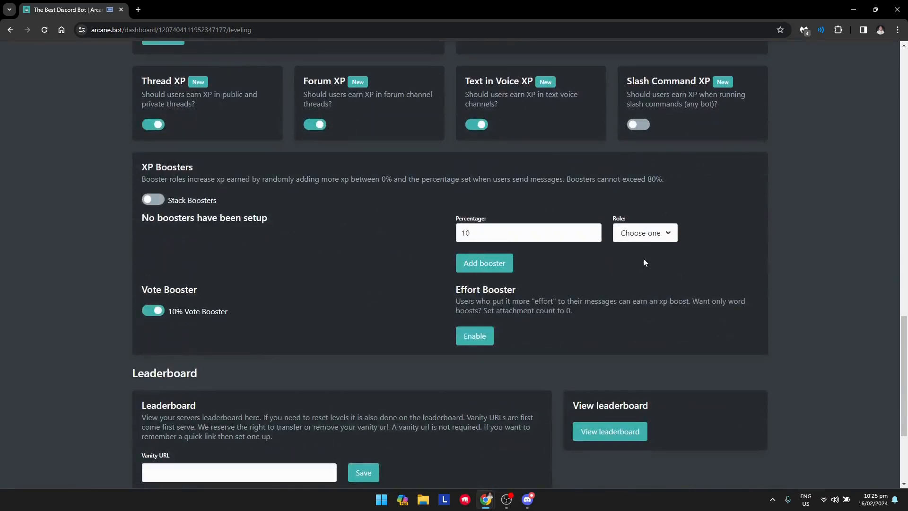
click(652, 232)
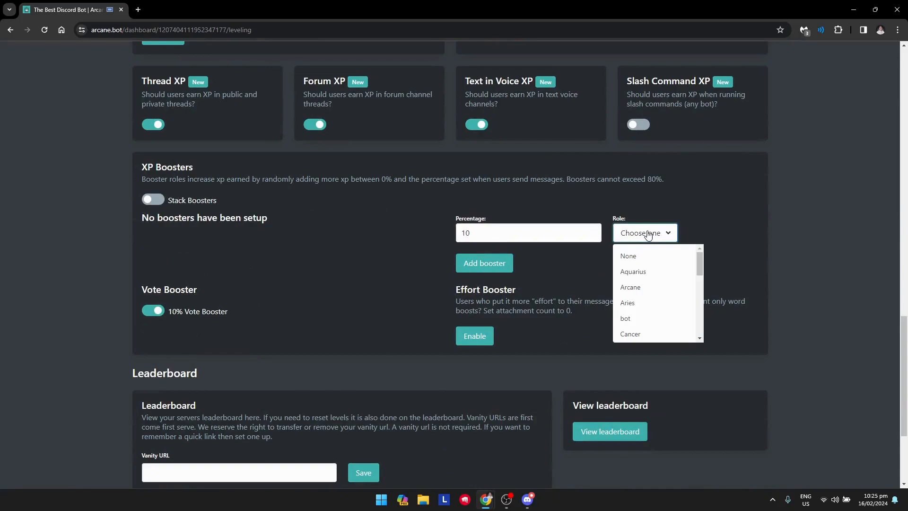
click(741, 221)
scroll(757, 258, up, 4)
scroll(782, 286, down, 3)
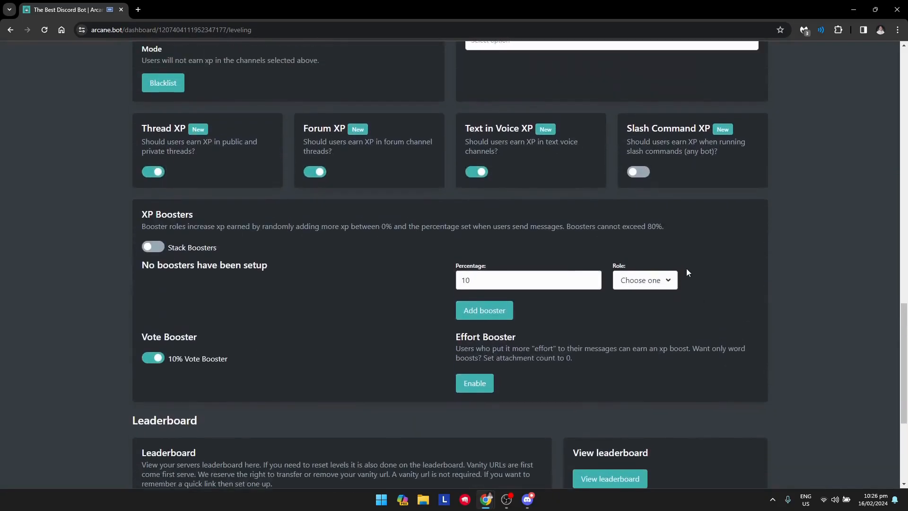
click(646, 280)
click(666, 268)
click(644, 283)
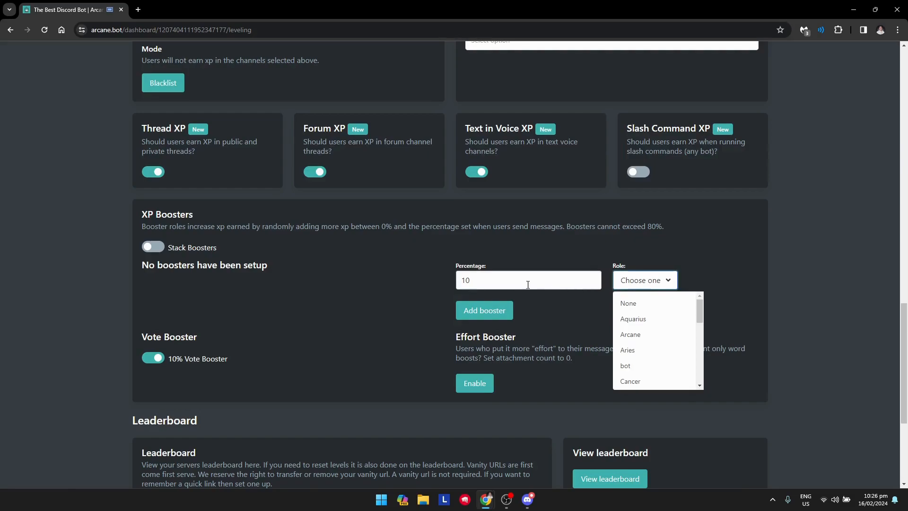
scroll(634, 340, down, 5)
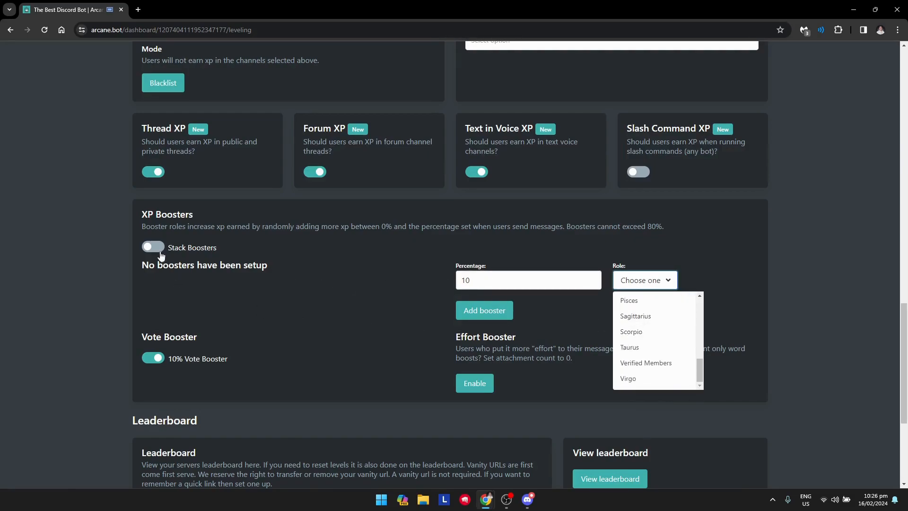
click(231, 239)
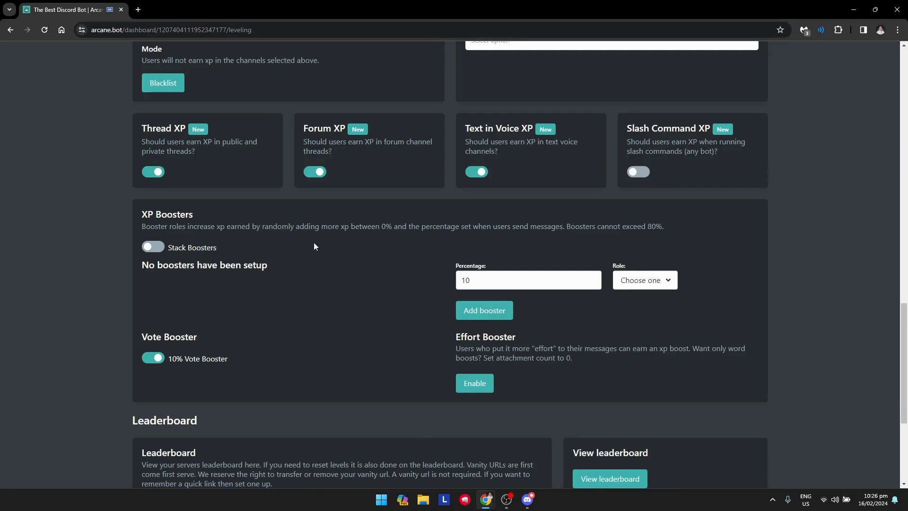
- Set the Arcane leaderboard vanity URL to 'chevy' and save it
scroll(650, 302, down, 4)
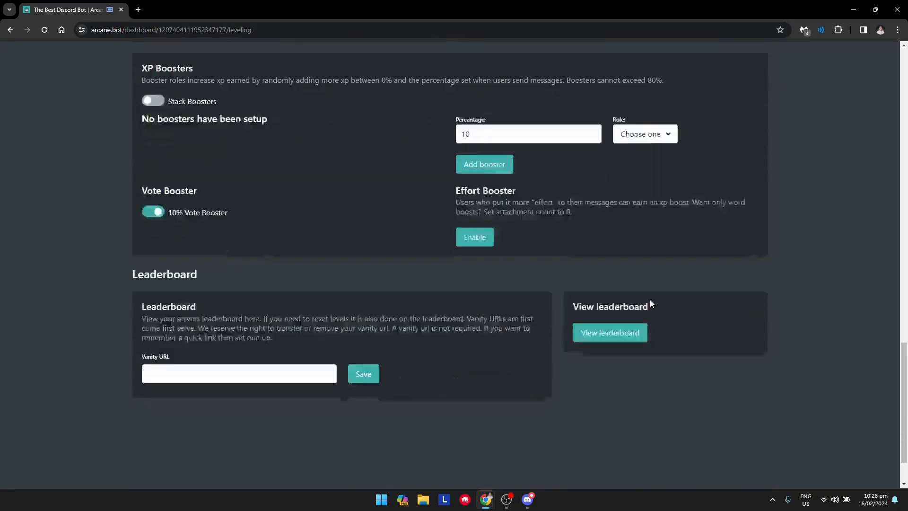
click(288, 330)
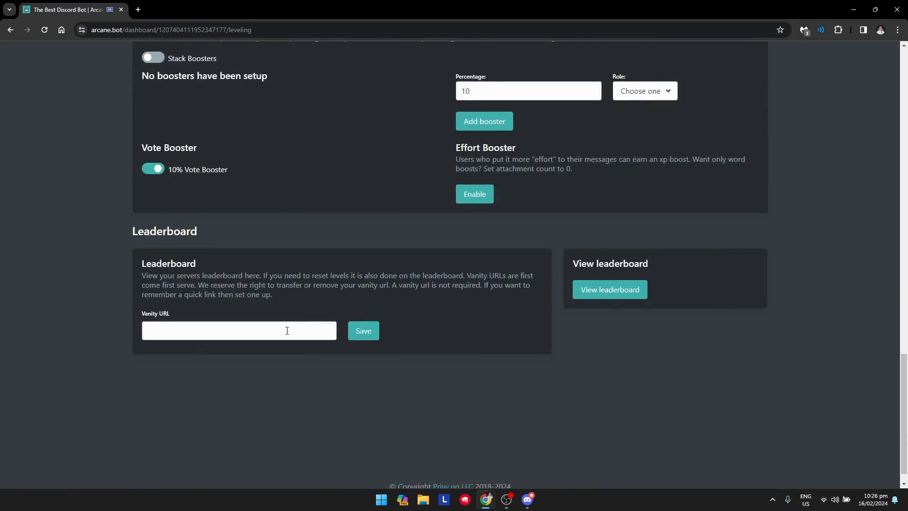
click(279, 332)
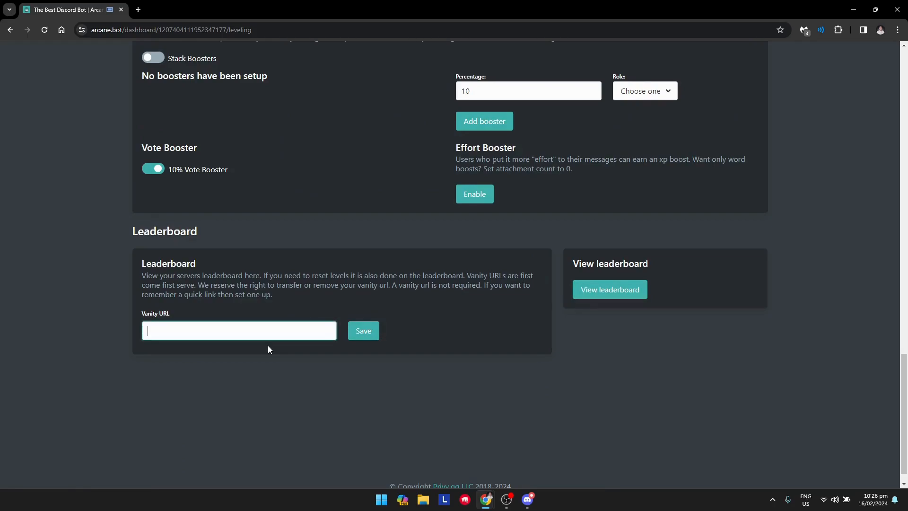
text(chevy)
right_click(359, 331)
click(364, 331)
- View the izmechevy leaderboard page at arcane.bot/lb/chevy
click(599, 287)
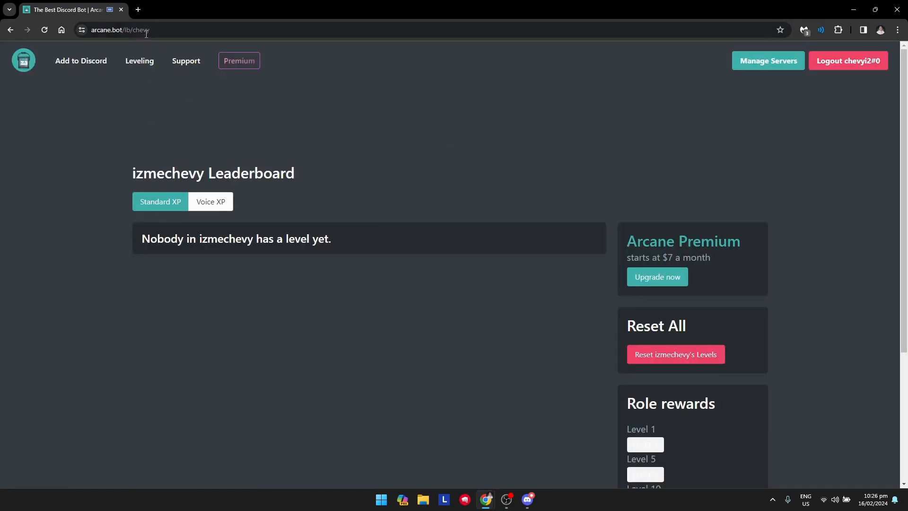
click(174, 29)
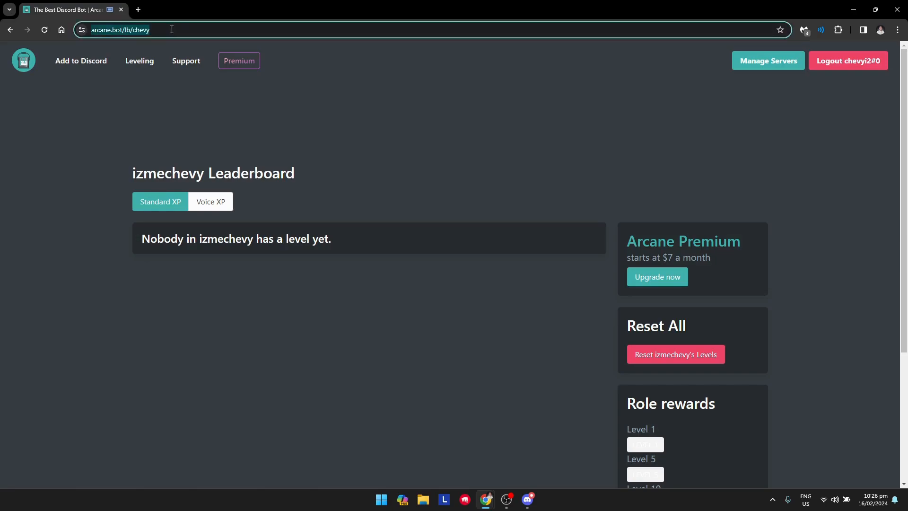
drag(133, 245, 146, 297)
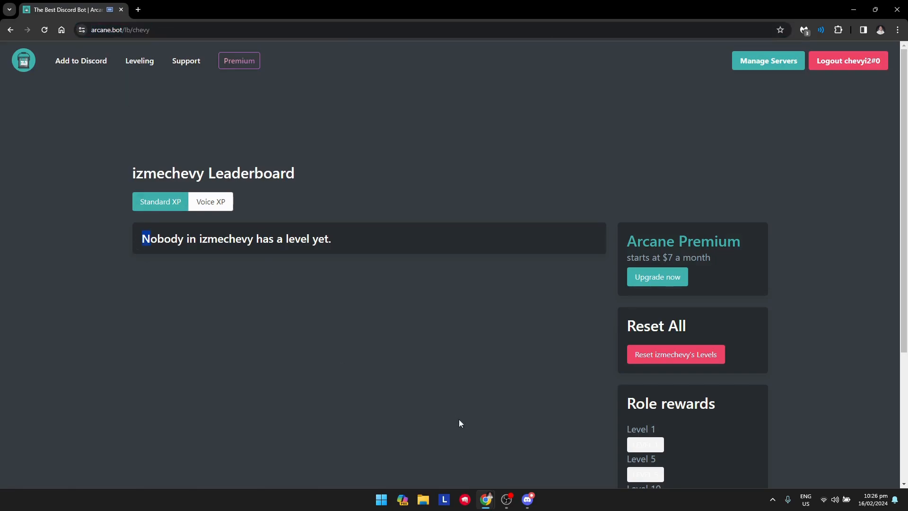
click(530, 501)
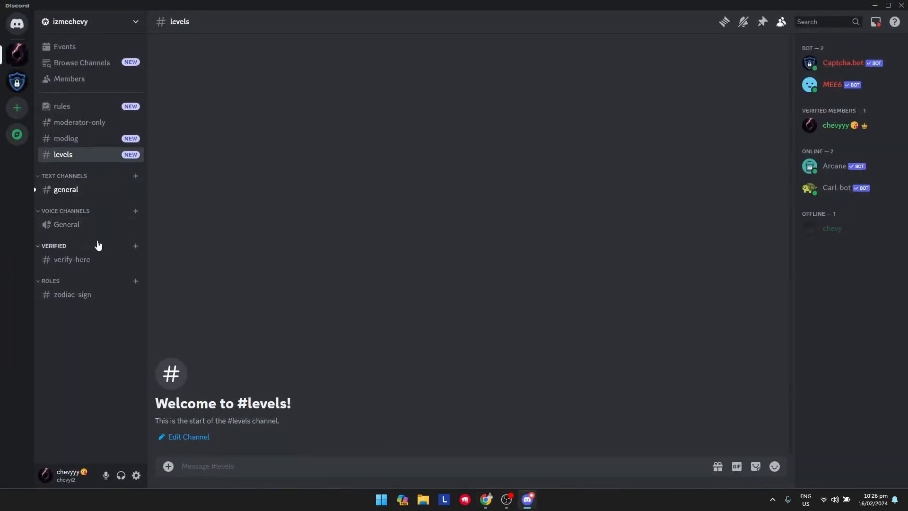
click(88, 194)
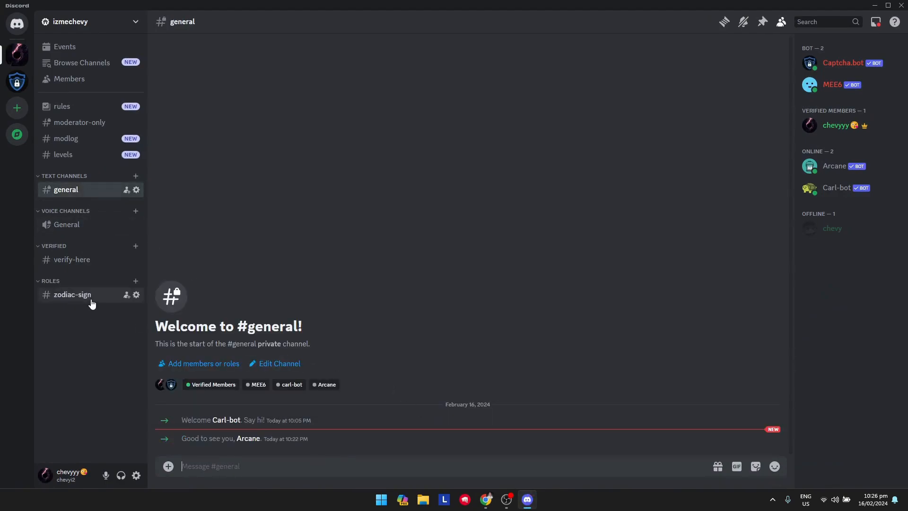
click(65, 160)
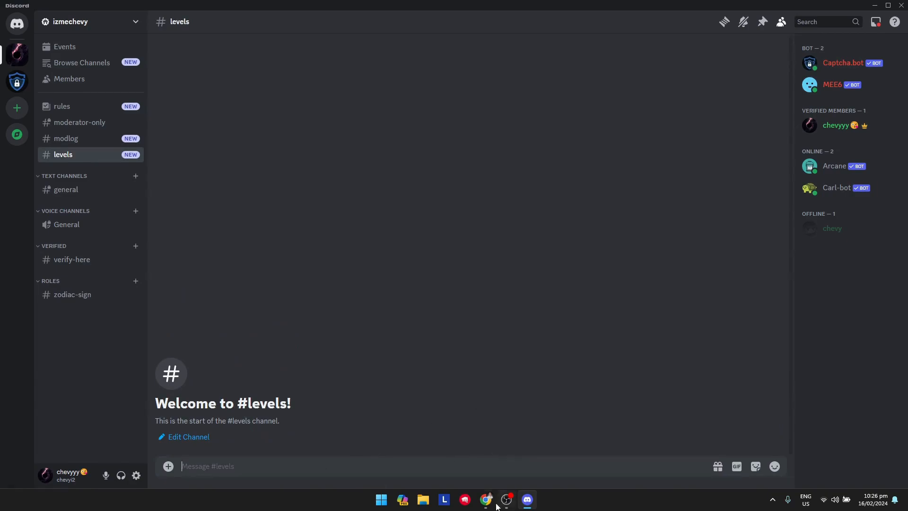
click(533, 505)
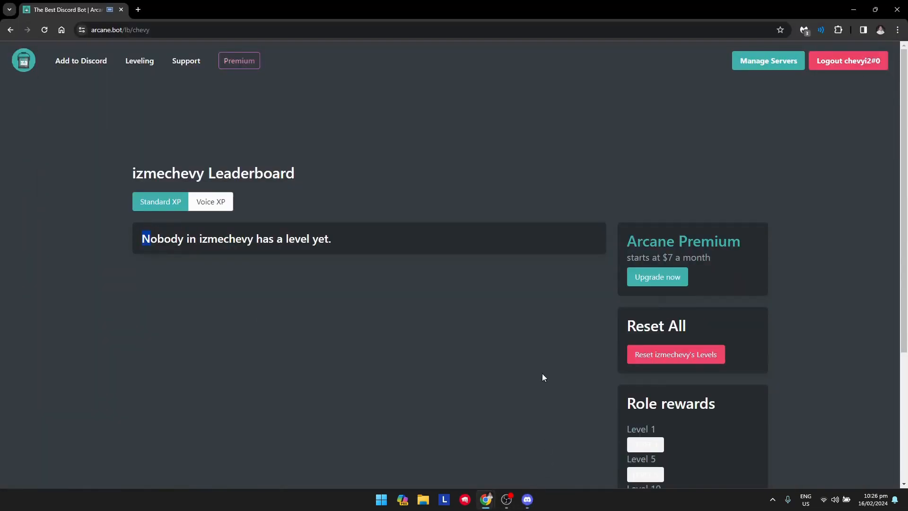
- Go back to the izmechevy Leveling page and review its level-up message settings for #levels
key(alt+Left)
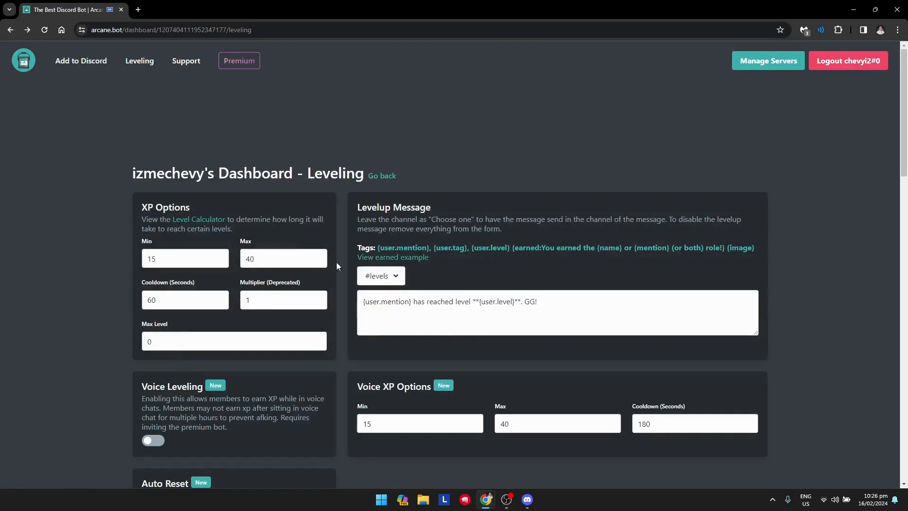
click(551, 306)
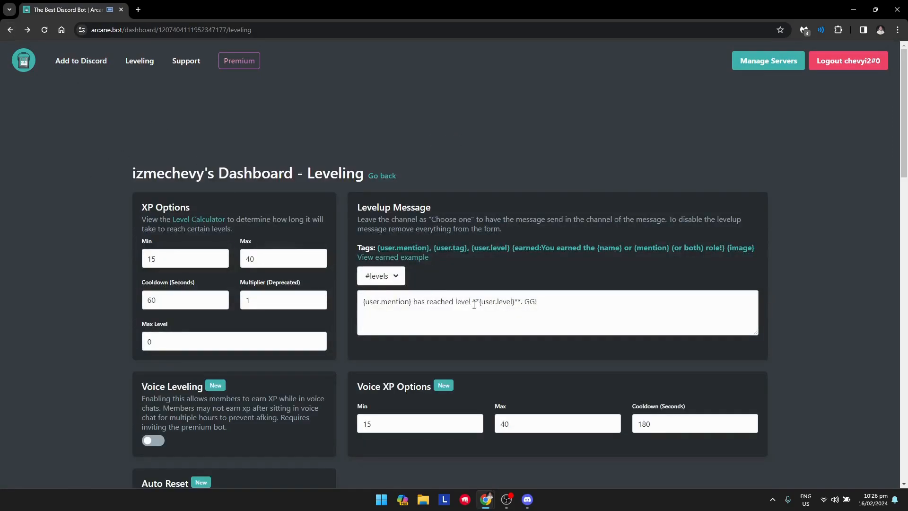
scroll(416, 270, down, 2)
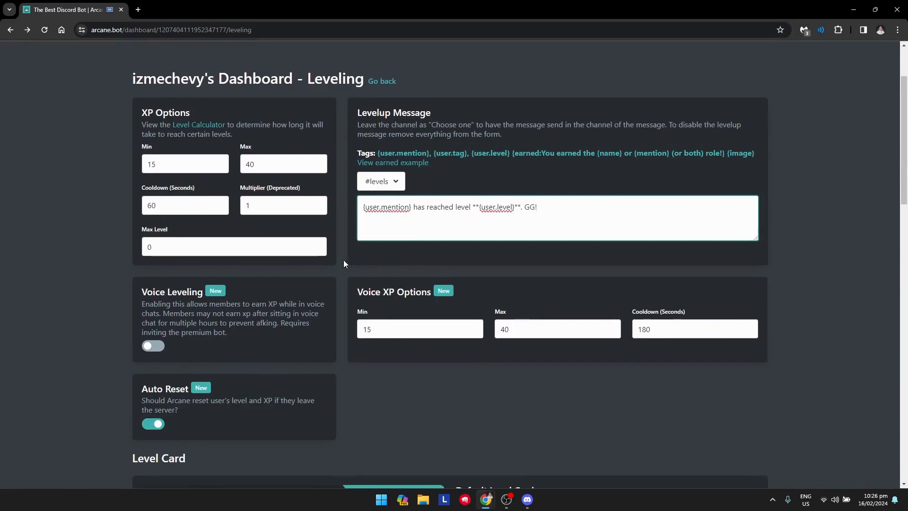
scroll(426, 293, down, 6)
scroll(549, 326, down, 15)
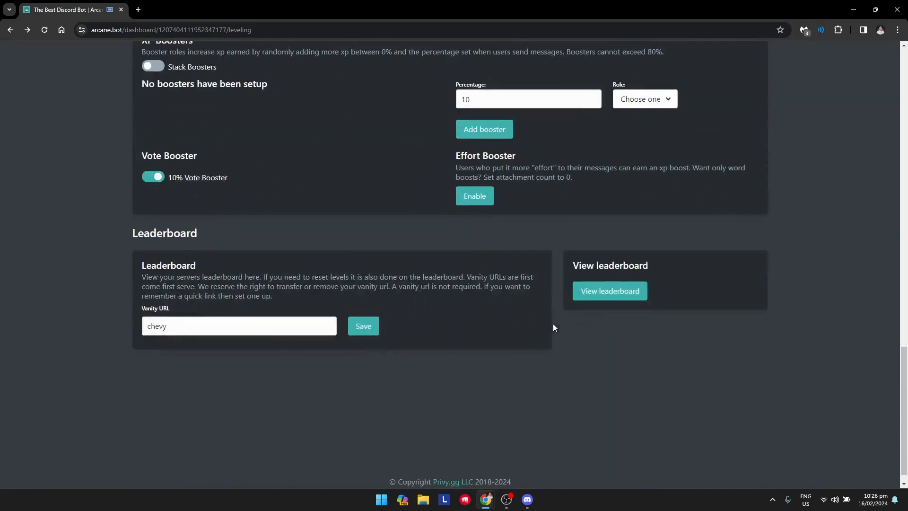
scroll(379, 307, up, 5)
scroll(413, 321, up, 12)
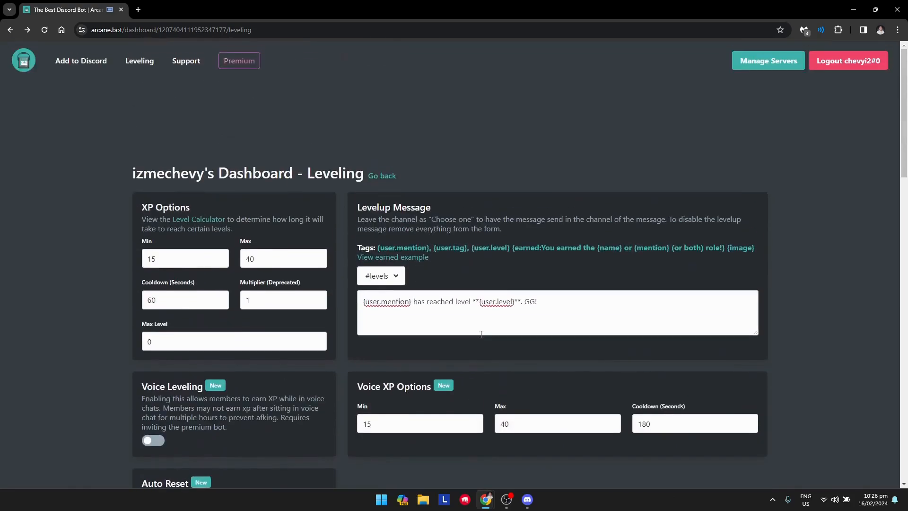
click(509, 303)
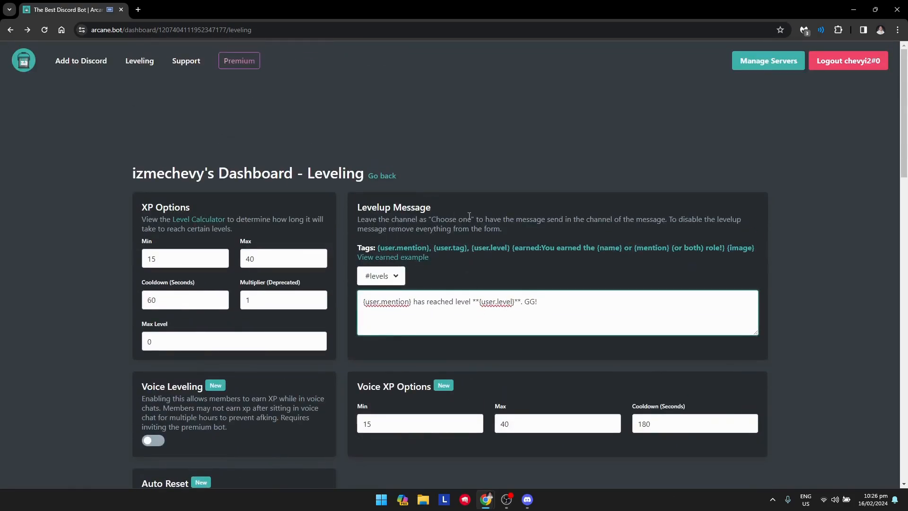
scroll(450, 383, down, 2)
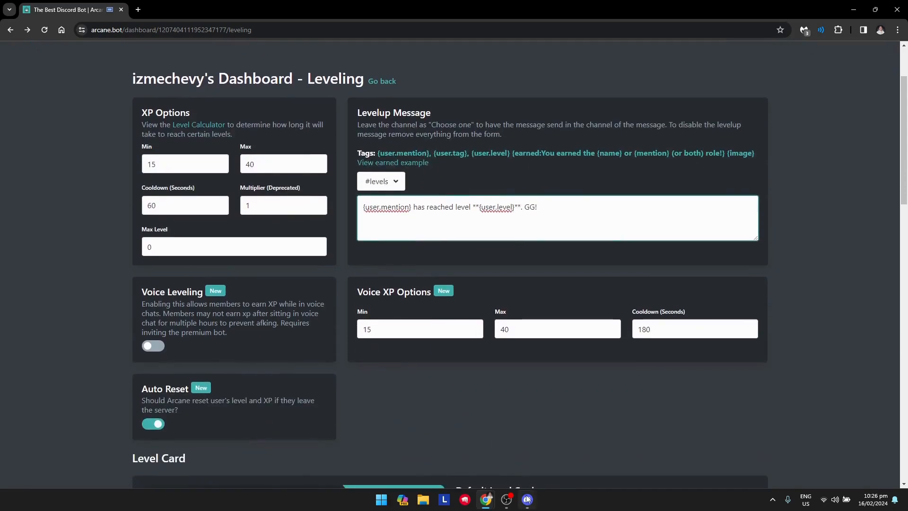
- In Discord's #levels, start a slash command and filter the list to Arcane's commands
click(529, 500)
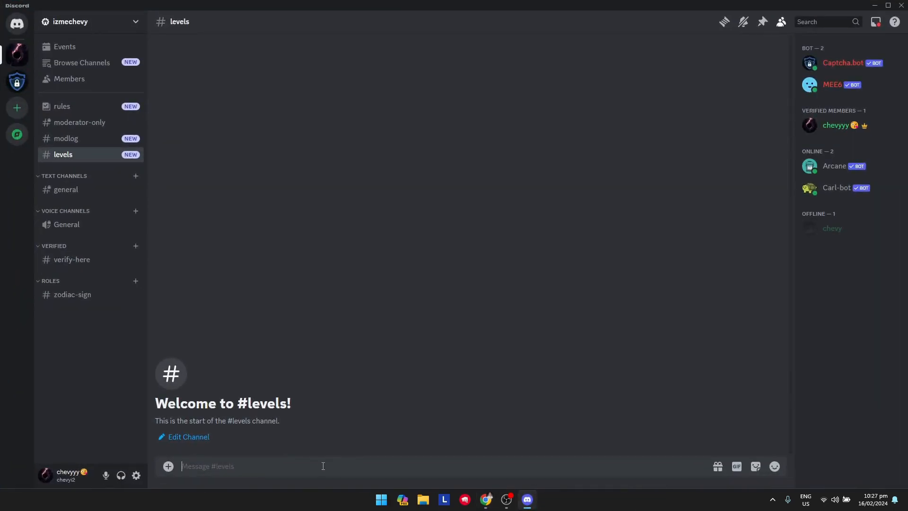
text(/)
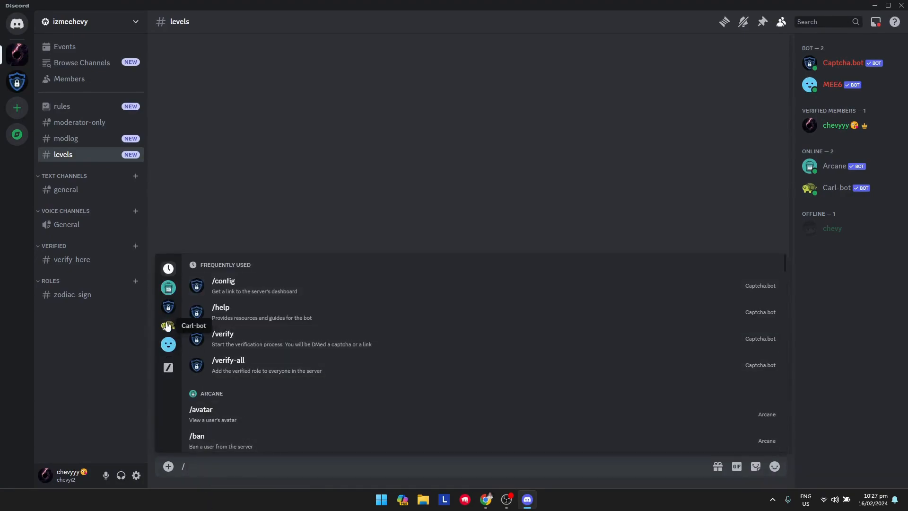
click(169, 288)
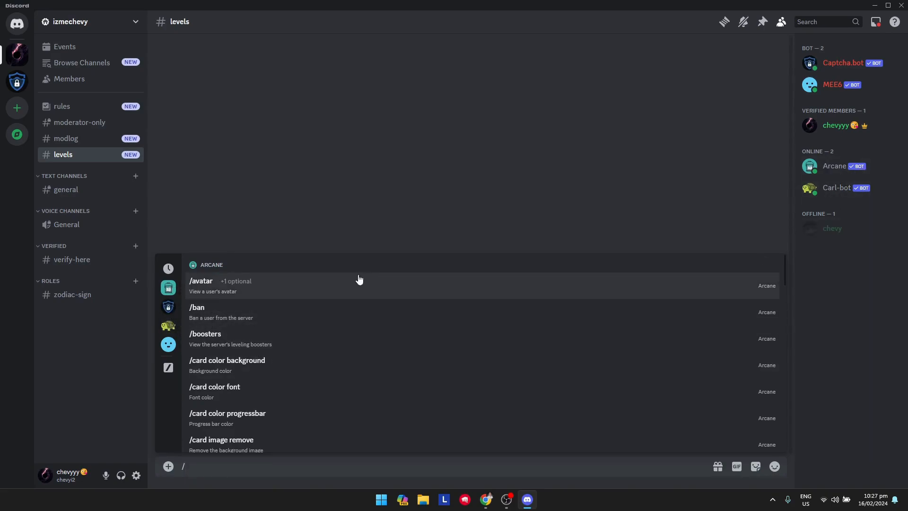
click(169, 307)
click(527, 500)
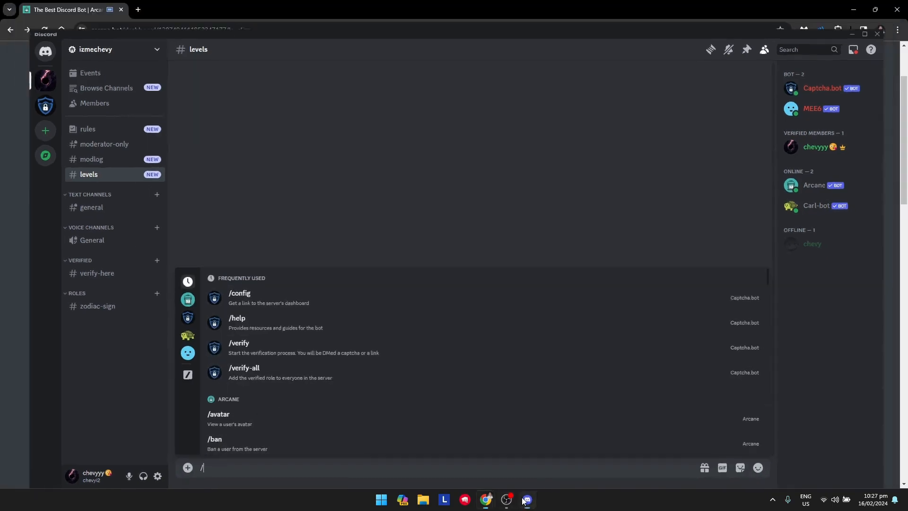
click(526, 499)
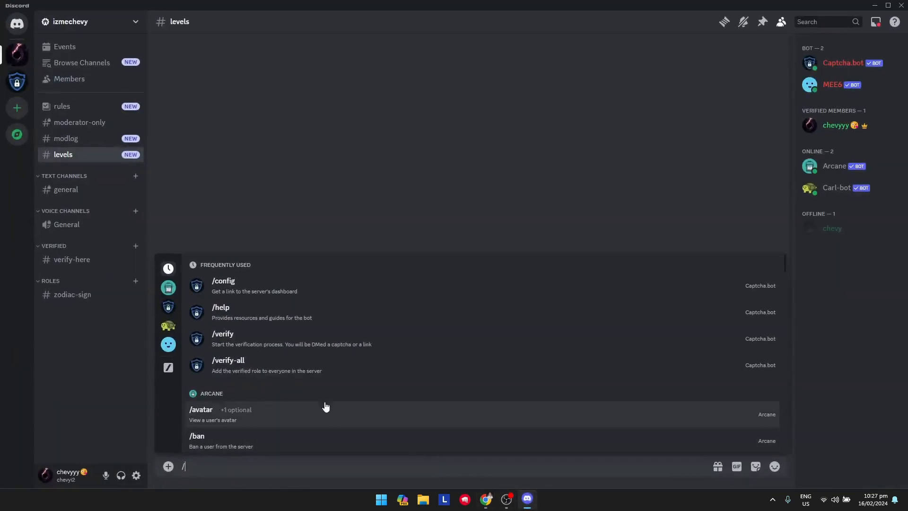
click(169, 288)
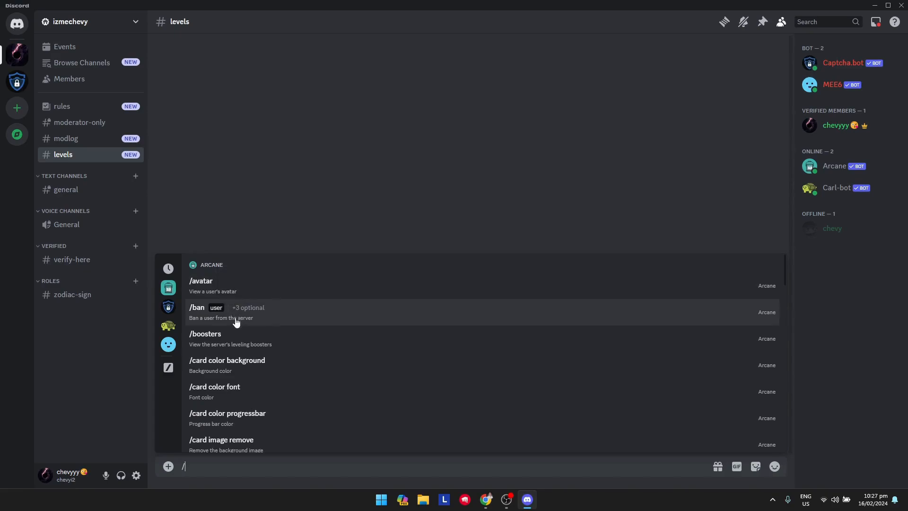
- Scroll Arcane's command list down to /xp add, /xp remove and /xp set level
scroll(235, 340, down, 3)
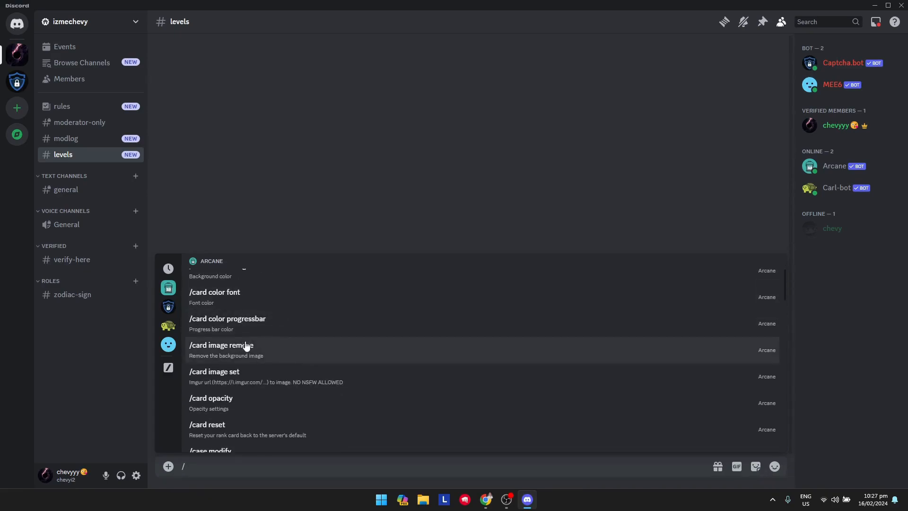
scroll(260, 365, down, 10)
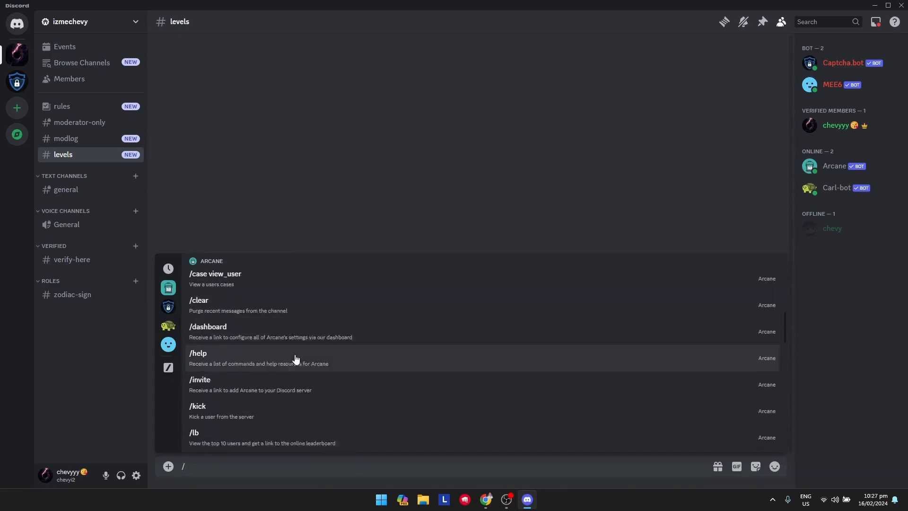
scroll(284, 338, down, 7)
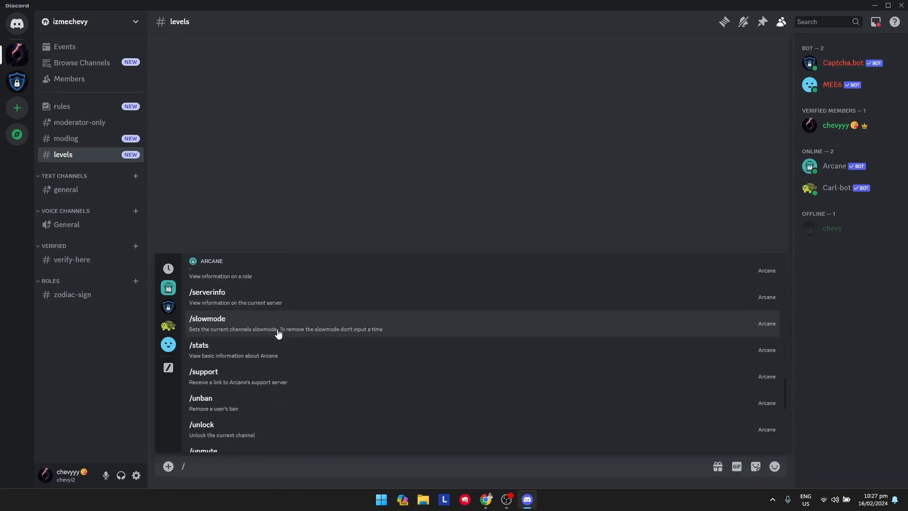
scroll(277, 337, down, 6)
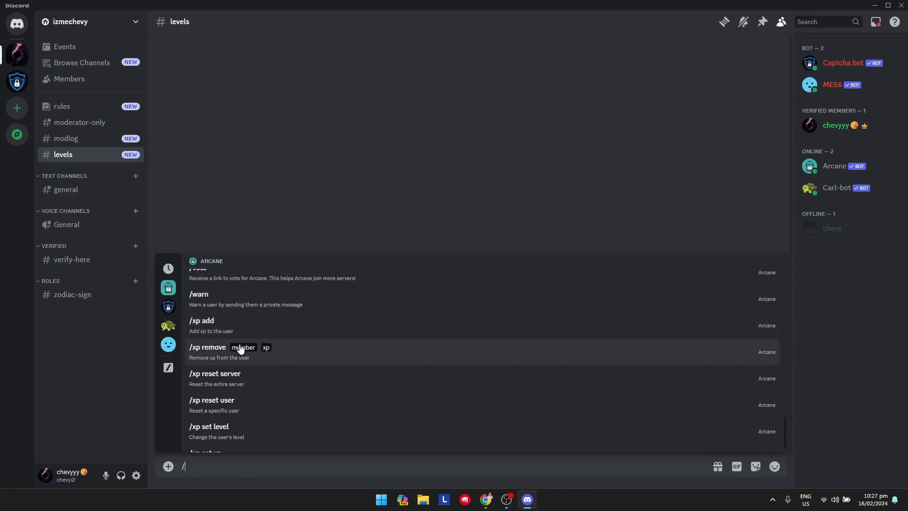
scroll(251, 362, down, 1)
scroll(257, 361, up, 5)
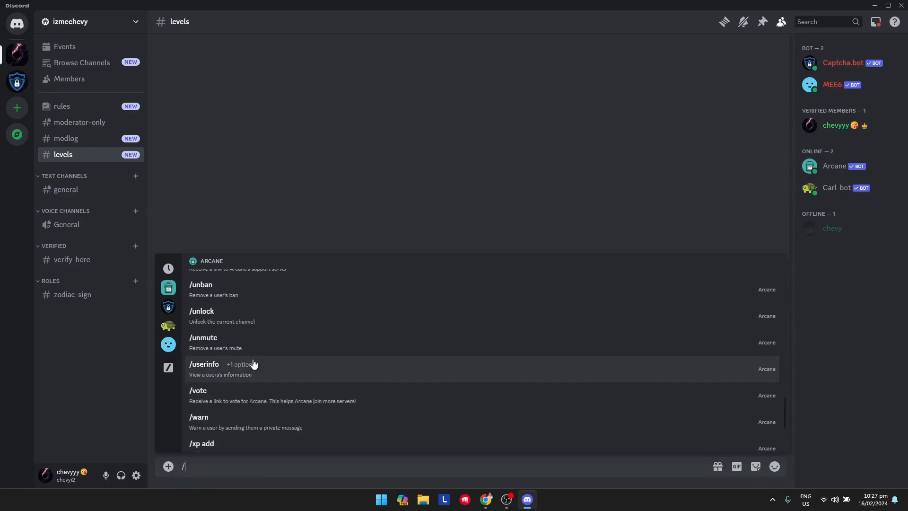
scroll(245, 386, down, 2)
scroll(238, 377, up, 5)
scroll(241, 367, down, 6)
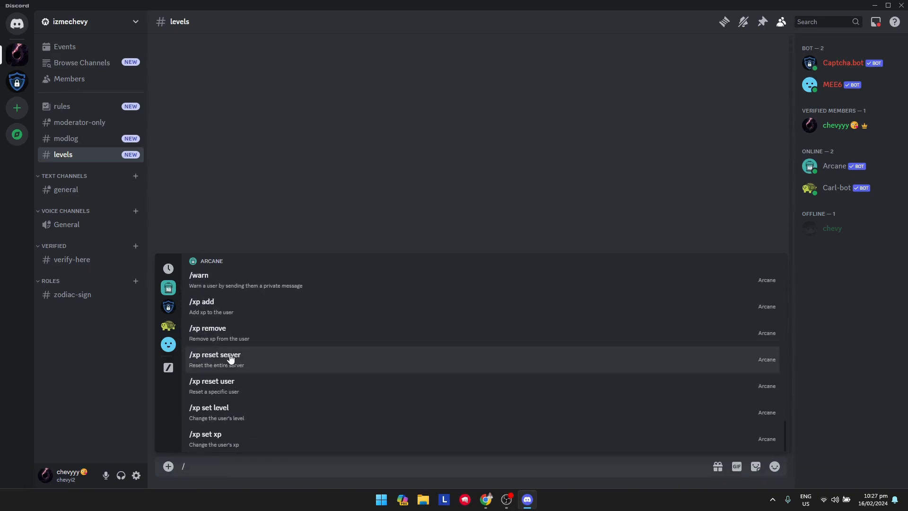
- Send /xp add in #levels, giving your own account 1 XP
click(225, 307)
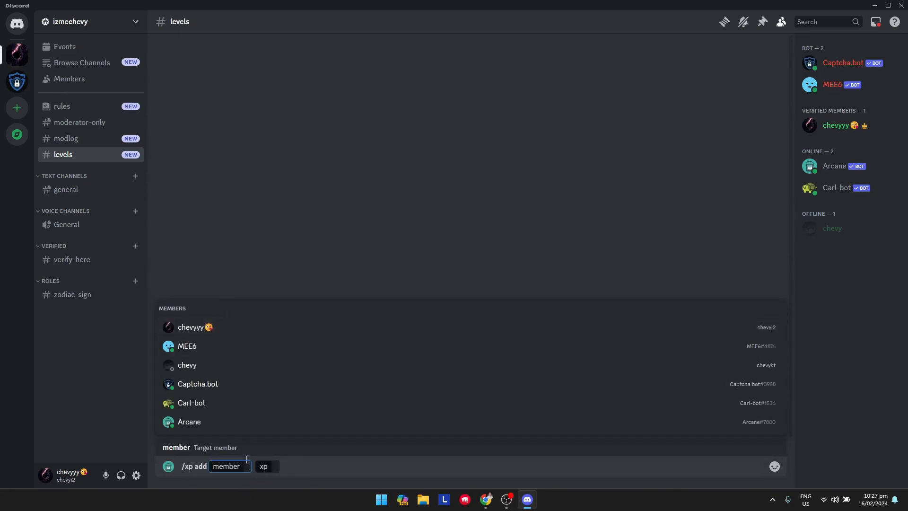
click(189, 326)
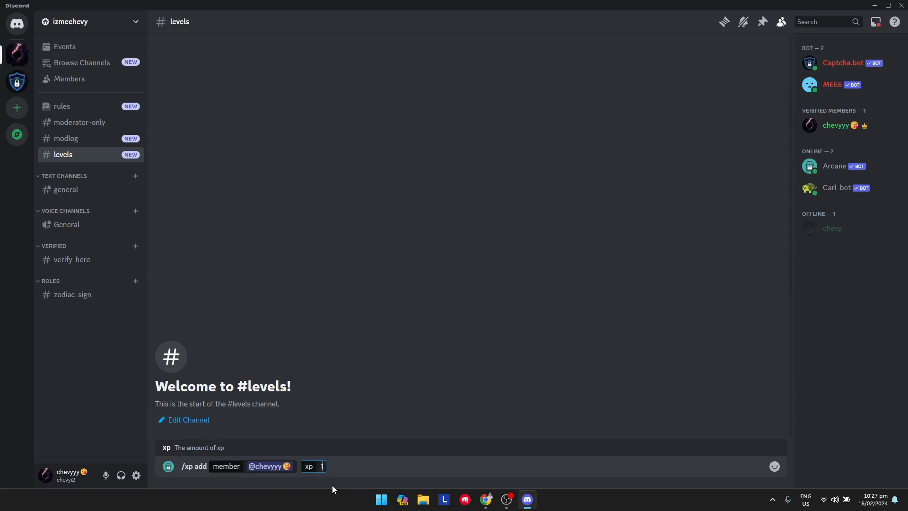
key(Return)
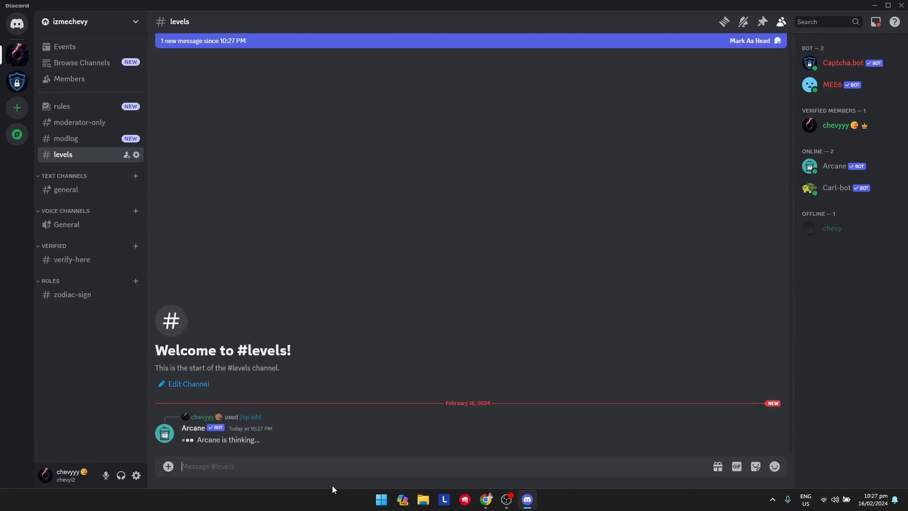